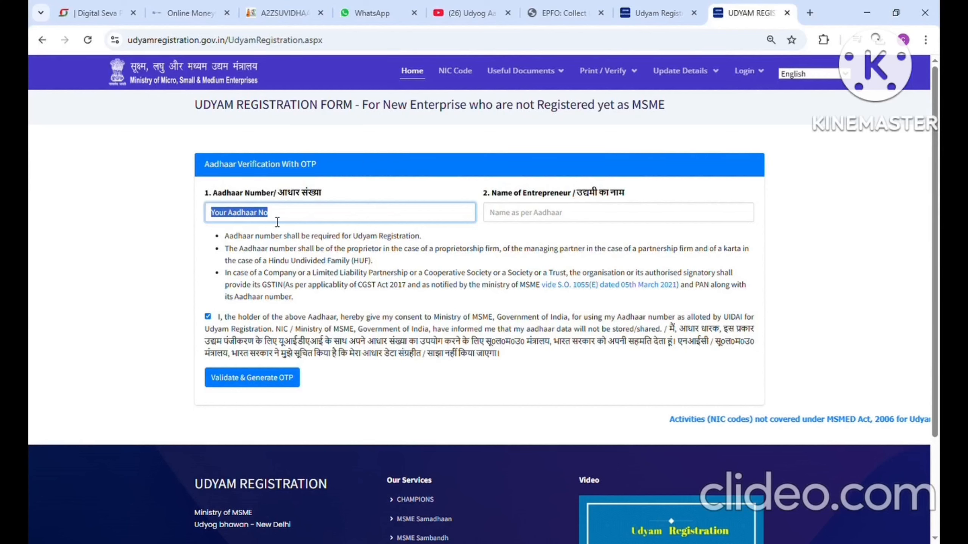
# - Enter the entrepreneur's Aadhaar number in the Aadhaar verification form
pyautogui.click(516, 219)
pyautogui.click(365, 220)
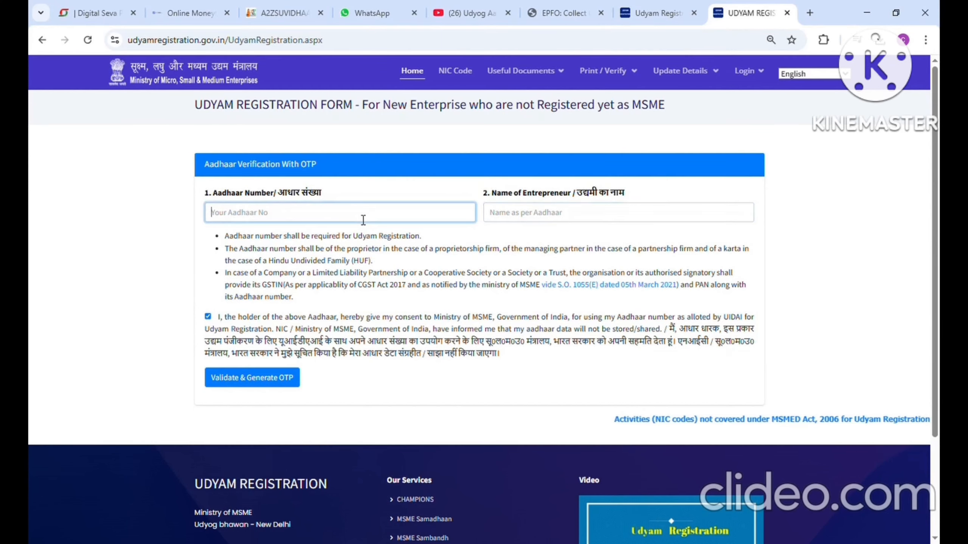
pyautogui.write('5????')
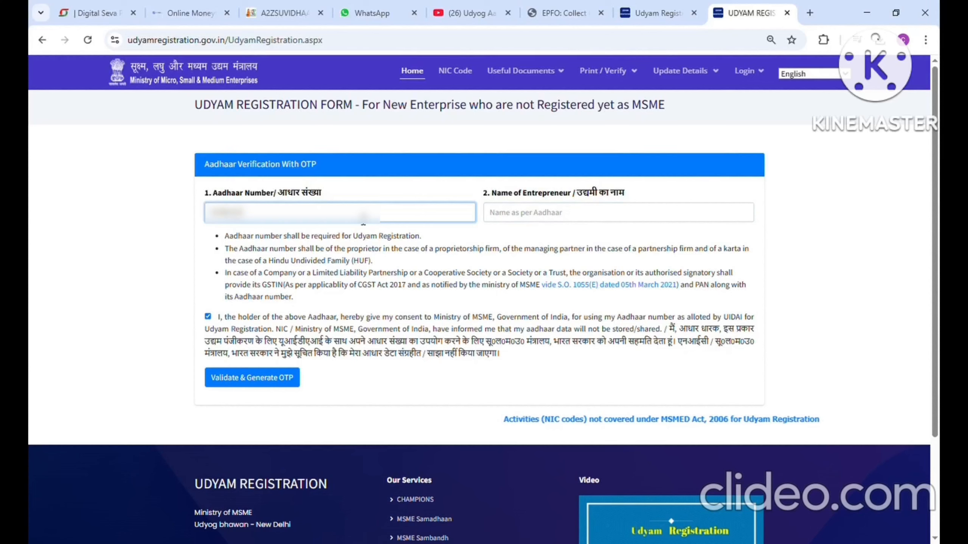
pyautogui.write('???')
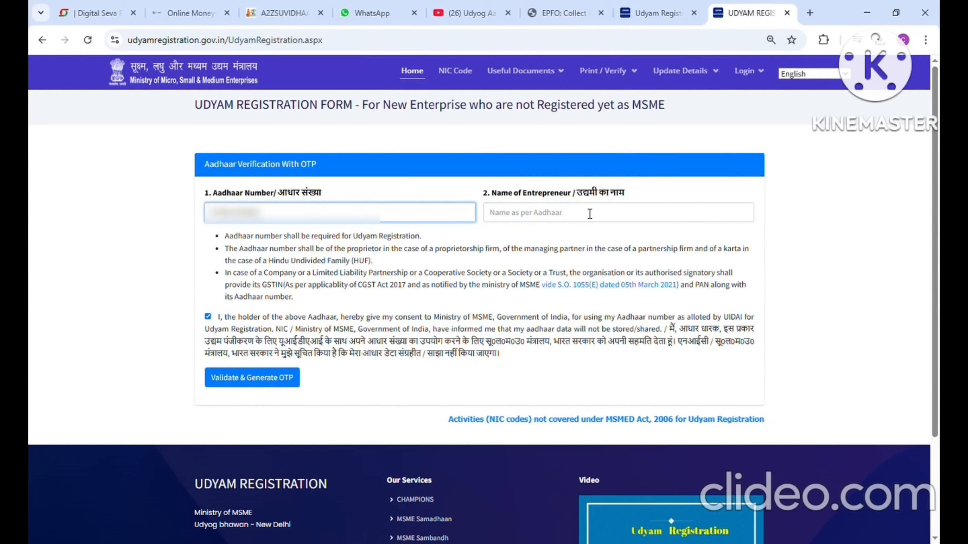
# - Enter the entrepreneur's name as per Aadhaar and validate to generate the OTP
pyautogui.click(587, 215)
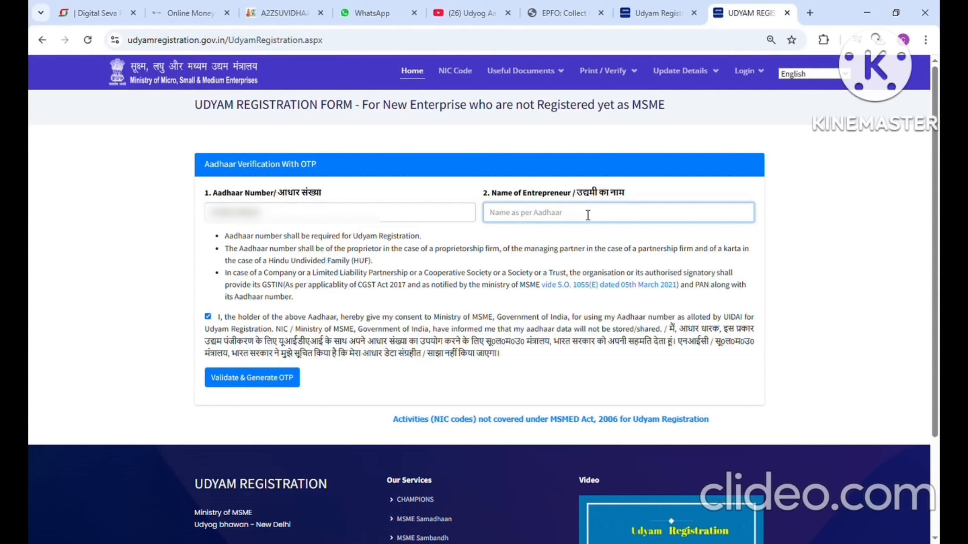
pyautogui.write('POONAM')
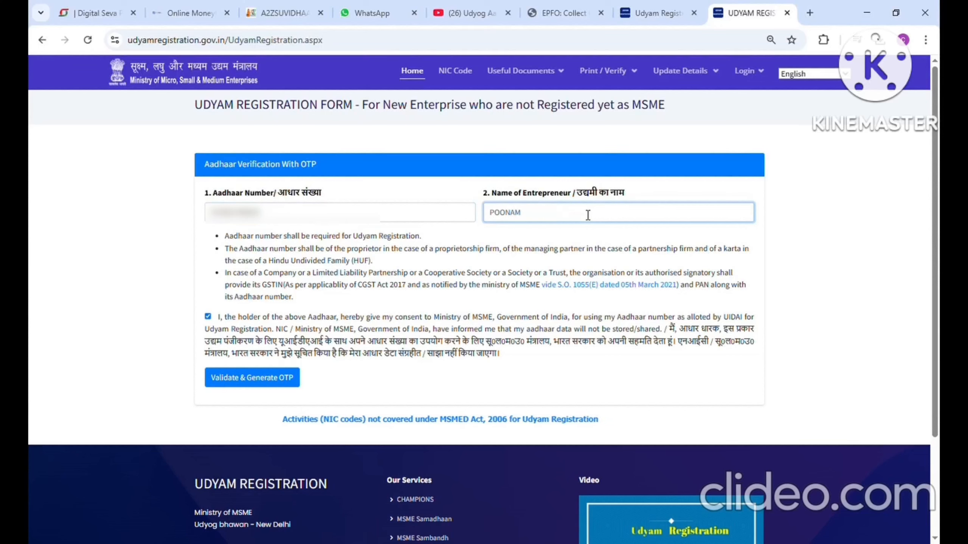
pyautogui.click(258, 382)
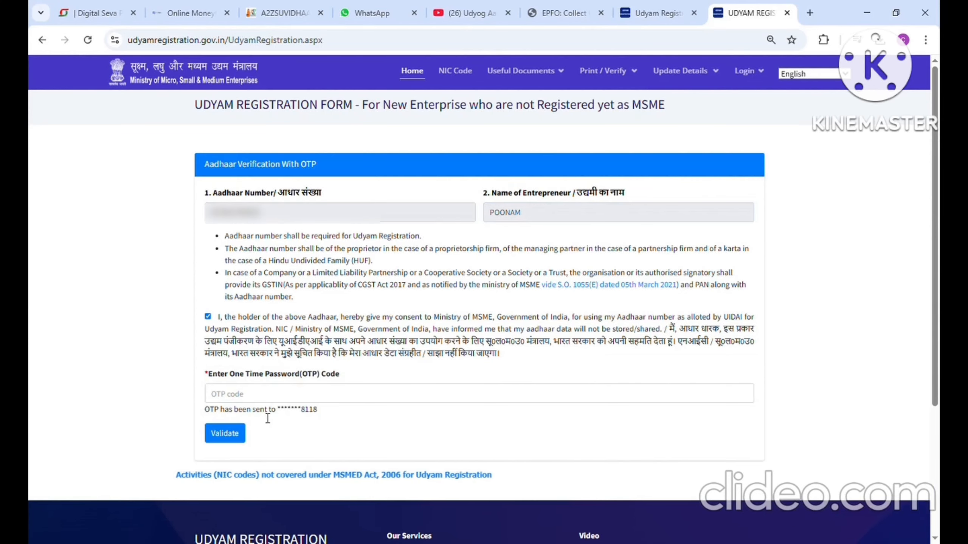
# - Enter the one-time password received and validate the Aadhaar
pyautogui.click(267, 397)
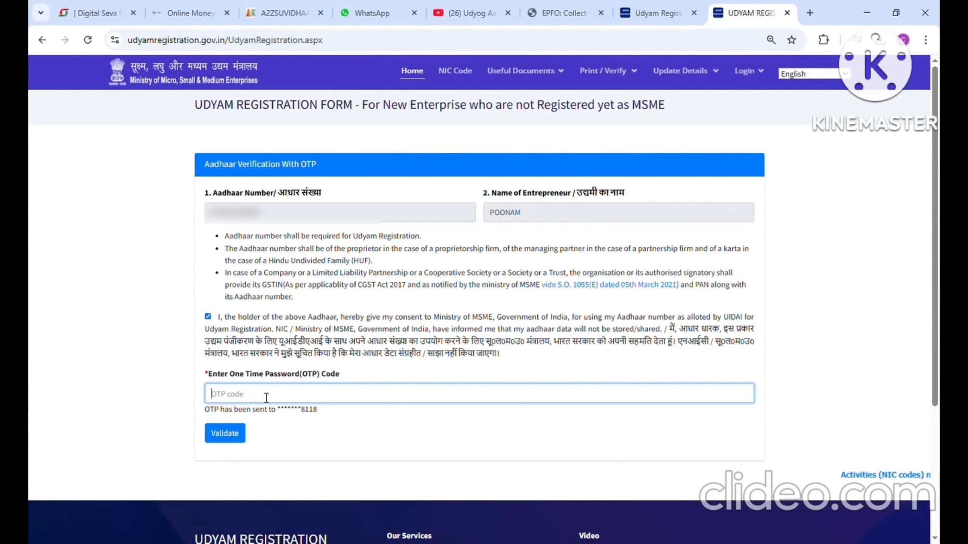
pyautogui.write('*****')
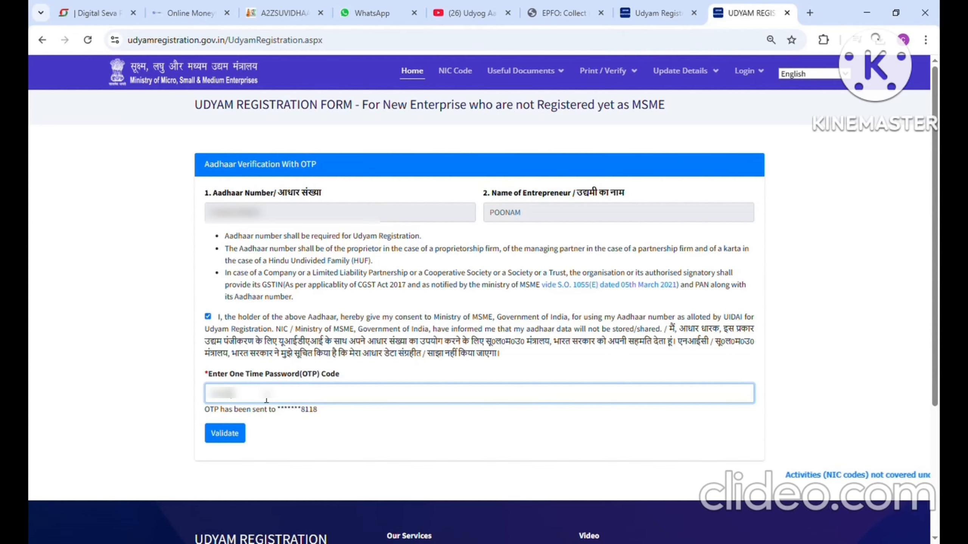
pyautogui.click(229, 438)
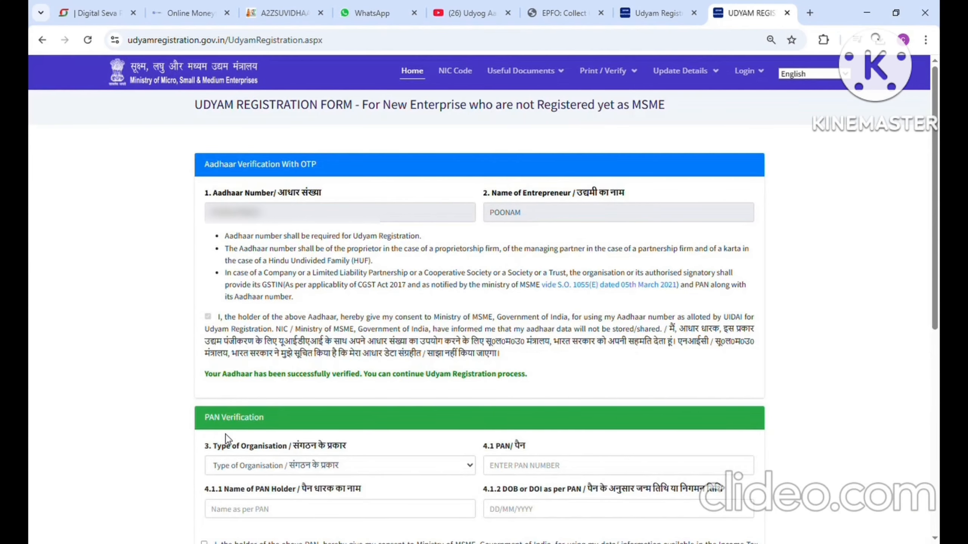
# - Set the type of organisation to 1. Proprietary in the PAN verification section
pyautogui.click(243, 465)
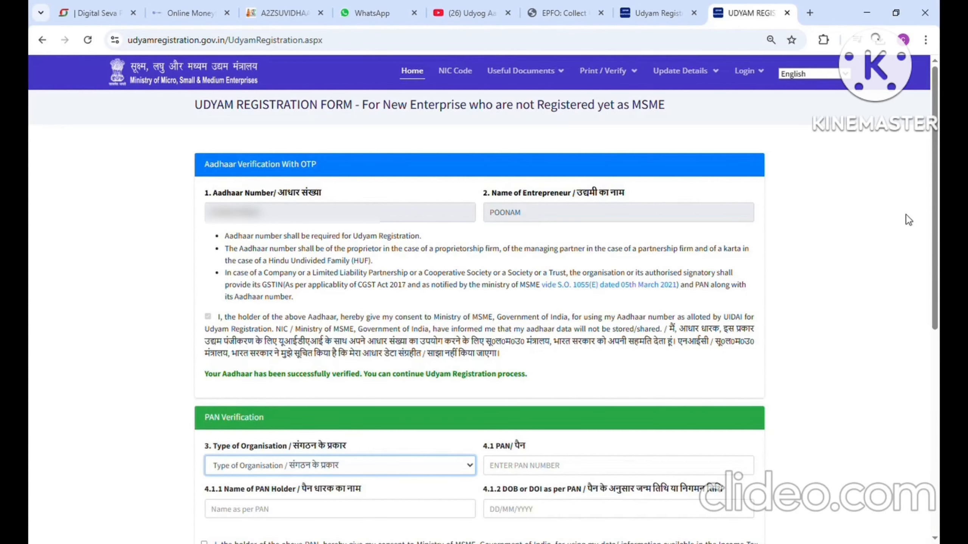
pyautogui.scroll(-6, 840, 376)
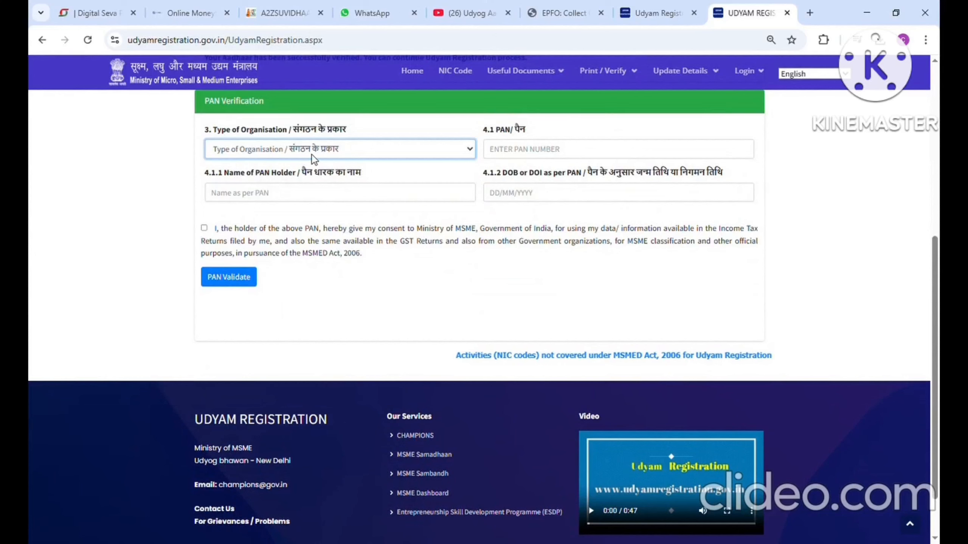
pyautogui.click(295, 184)
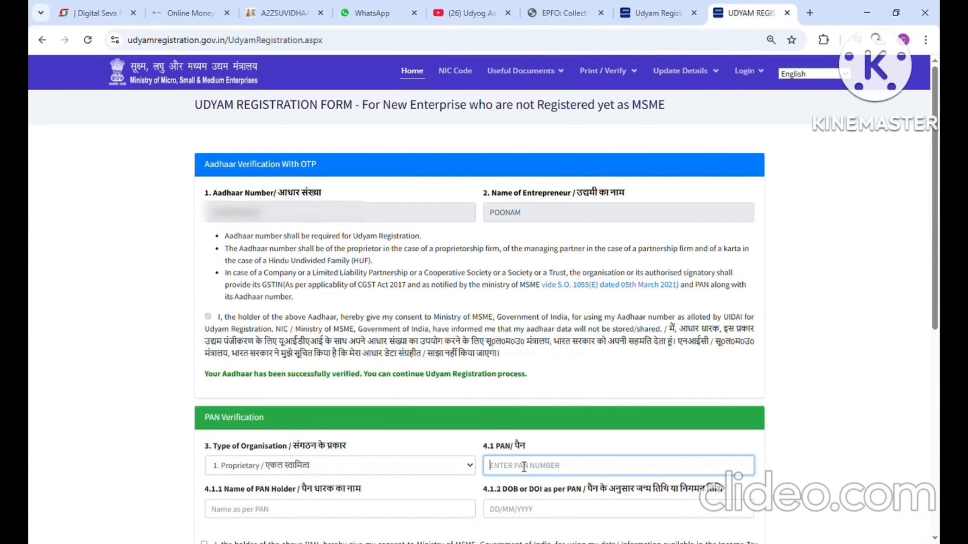
# - Enter the enterprise owner's PAN number
pyautogui.write('DYEP')
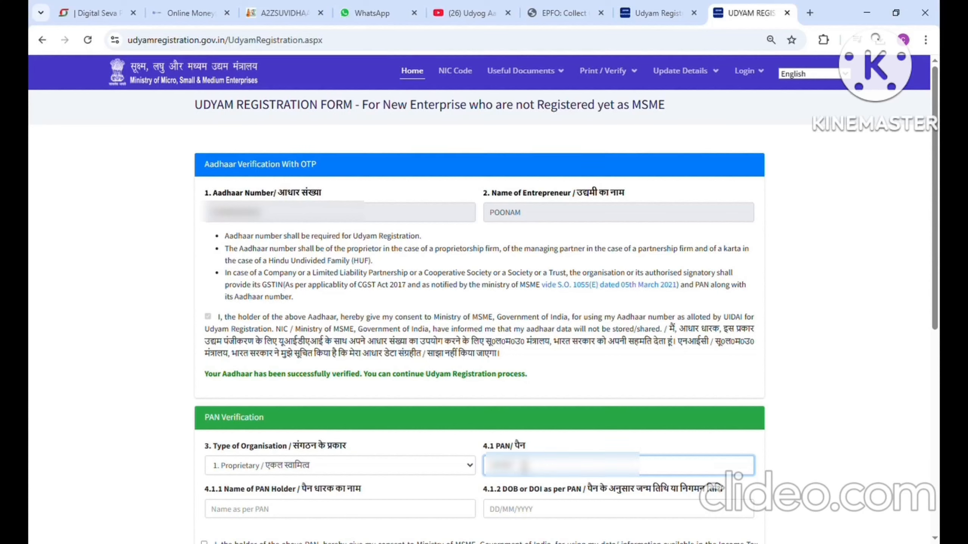
pyautogui.write('***')
# - Enter the PAN holder's name and date of birth as per PAN
pyautogui.click(391, 515)
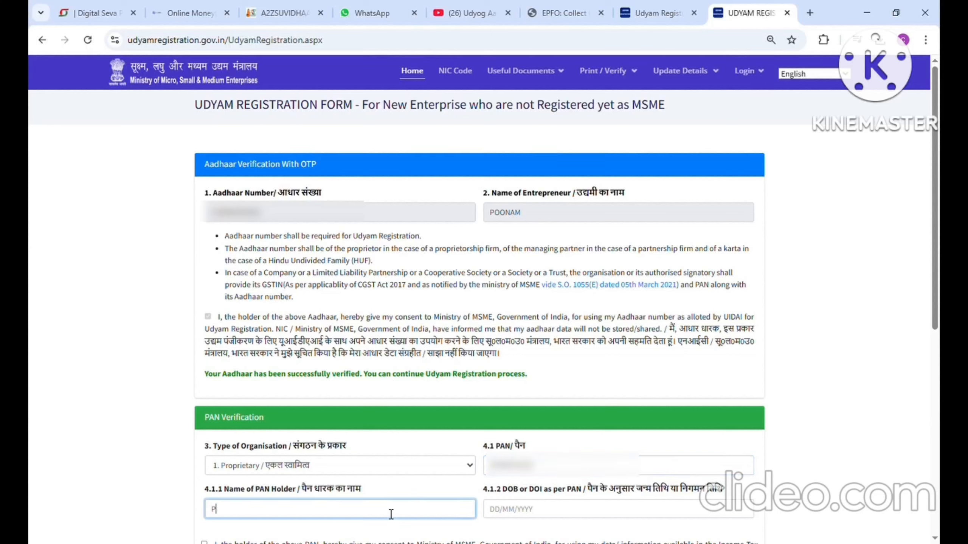
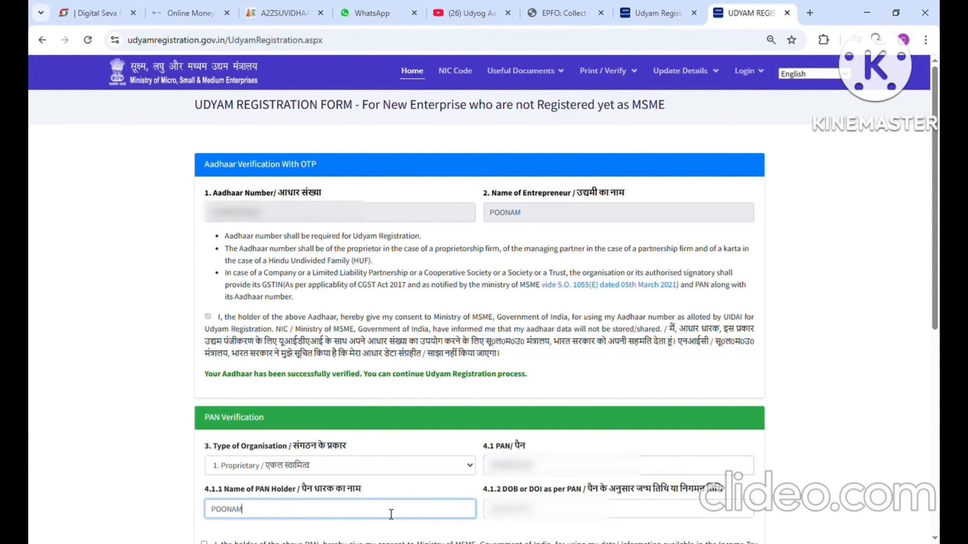
pyautogui.press('Tab')
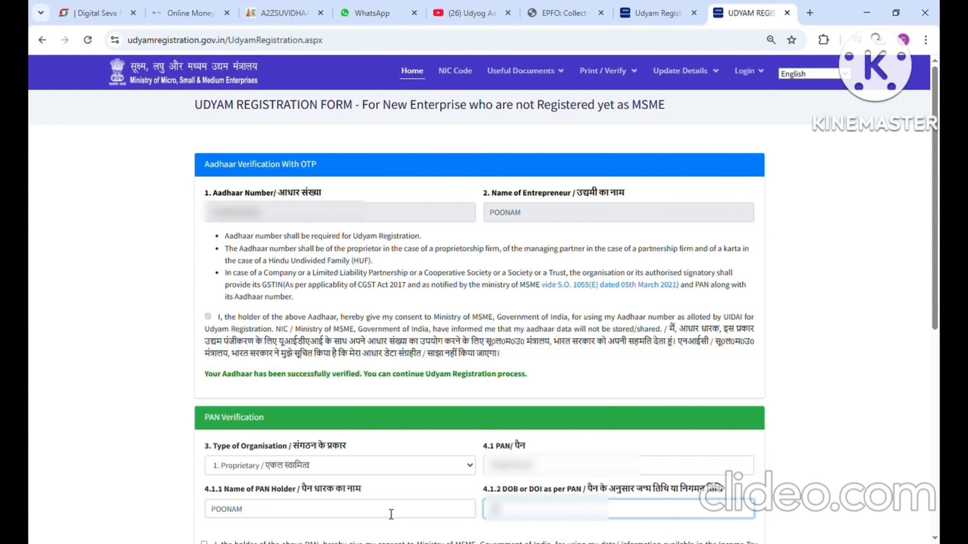
# - Tick the PAN consent declaration and validate the PAN
pyautogui.scroll(-5, 488, 504)
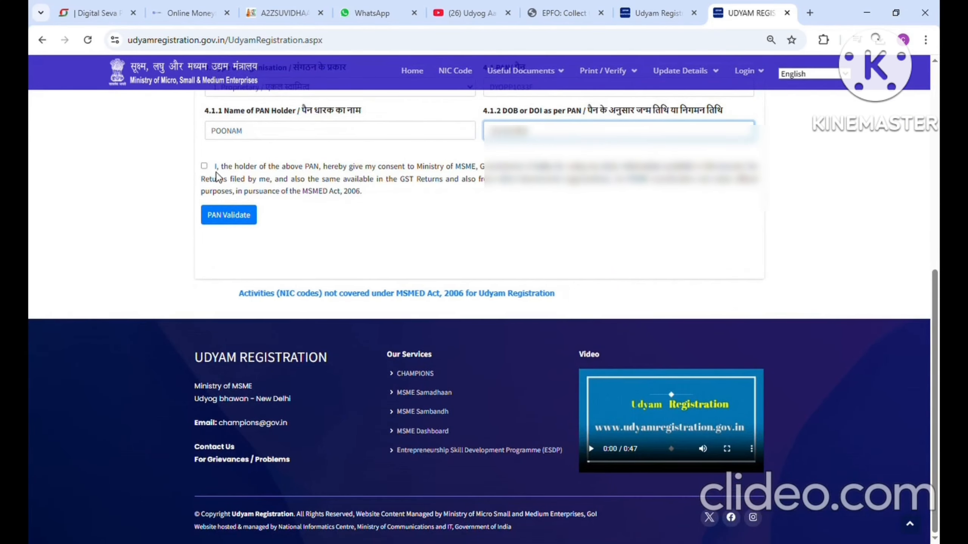
pyautogui.click(204, 167)
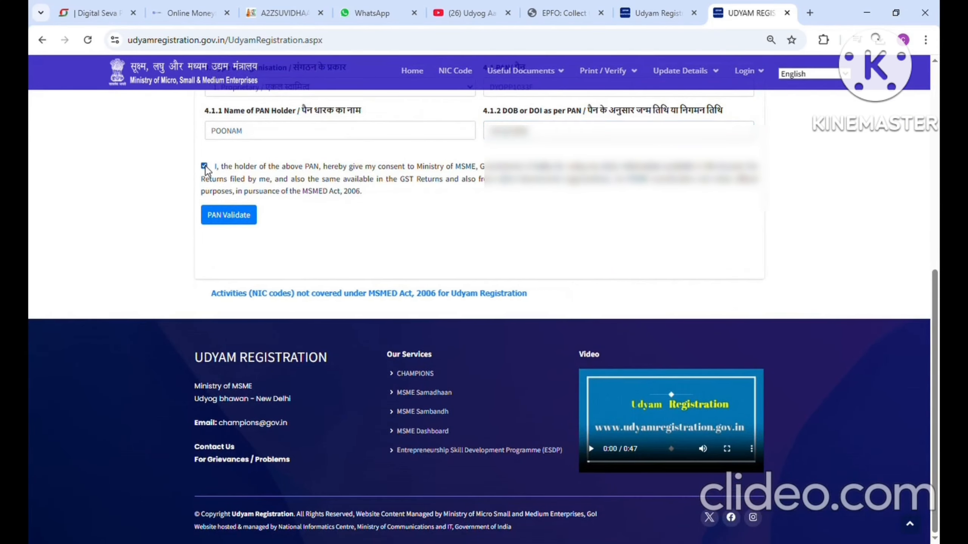
pyautogui.click(228, 219)
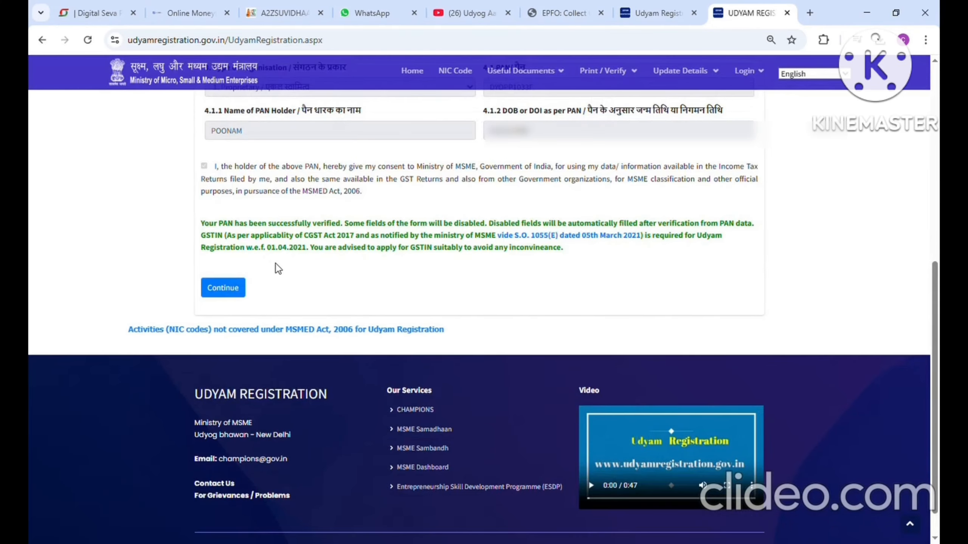
# - Continue past the PAN verification to the registration details
pyautogui.scroll(-1, 304, 265)
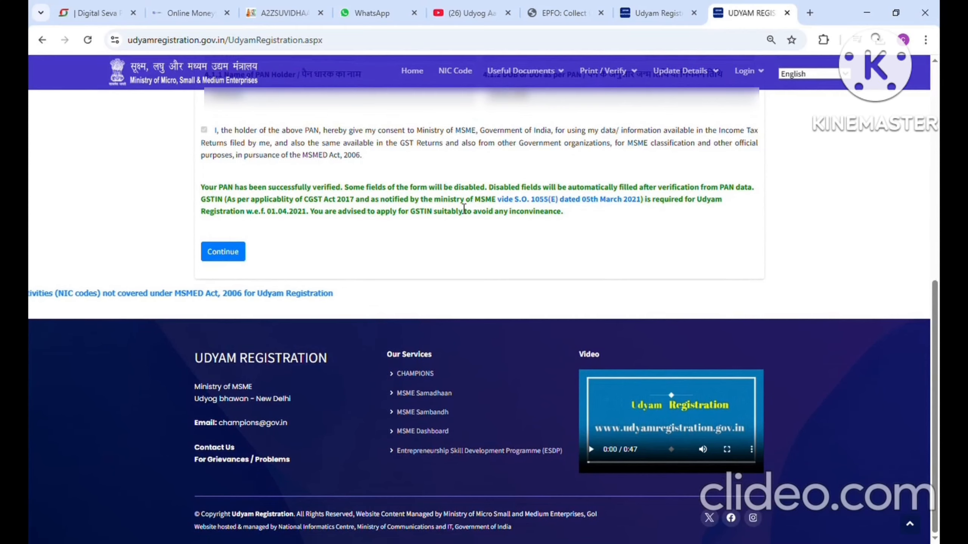
pyautogui.click(230, 254)
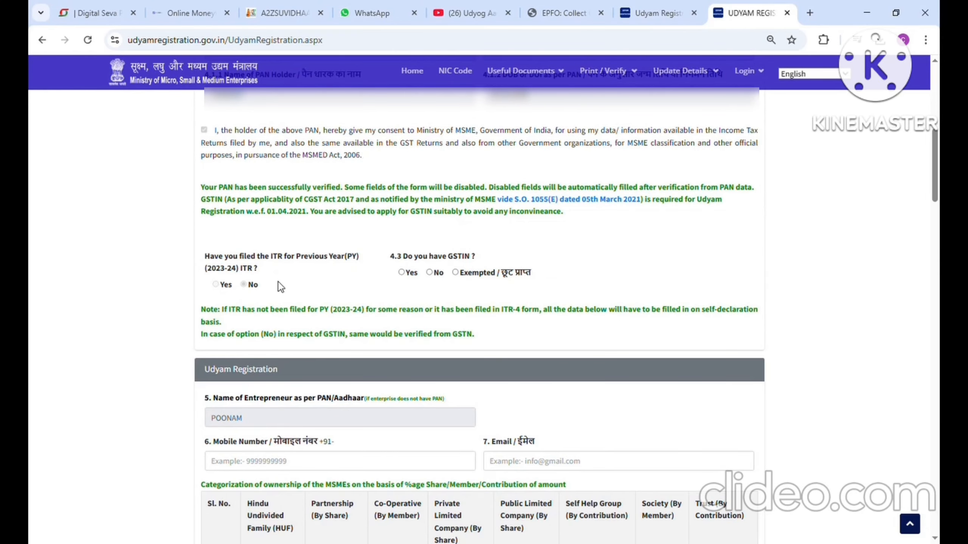
# - Answer No to having a GSTIN and enter the entrepreneur's mobile number
pyautogui.scroll(-2, 278, 284)
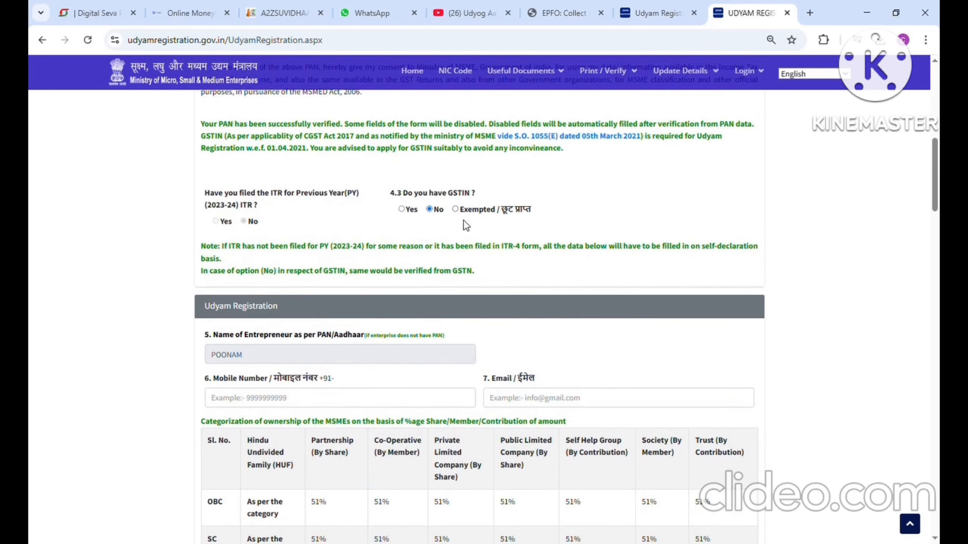
pyautogui.scroll(-4, 455, 232)
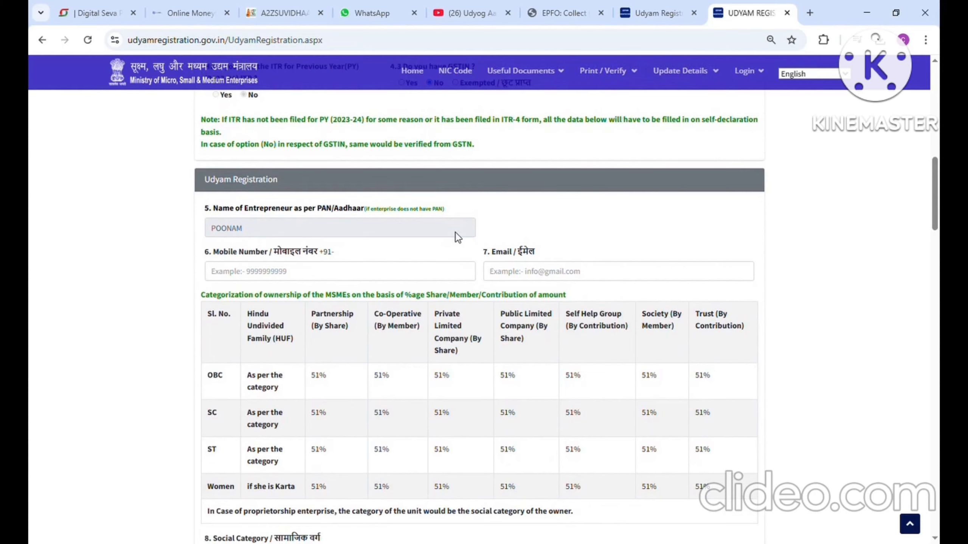
pyautogui.scroll(-2, 455, 232)
pyautogui.click(330, 217)
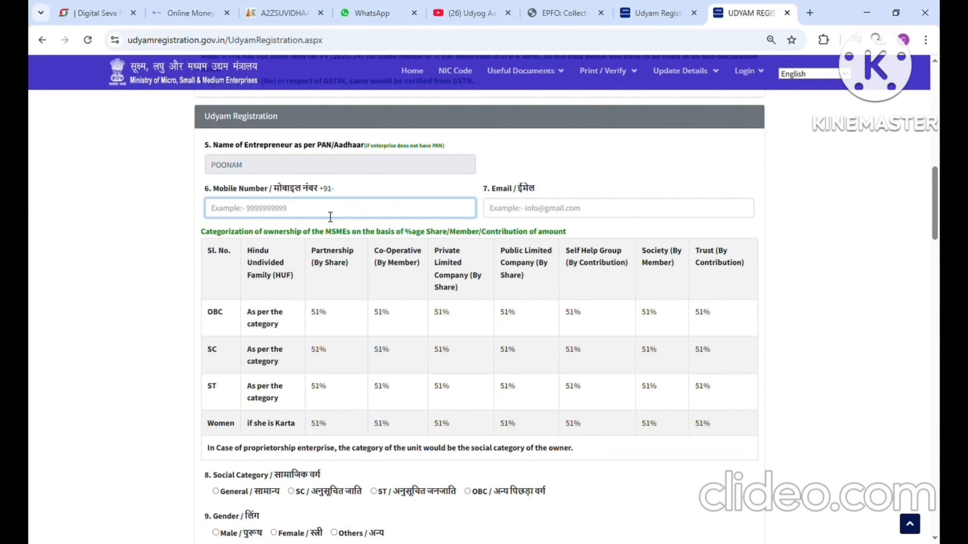
pyautogui.write('?????')
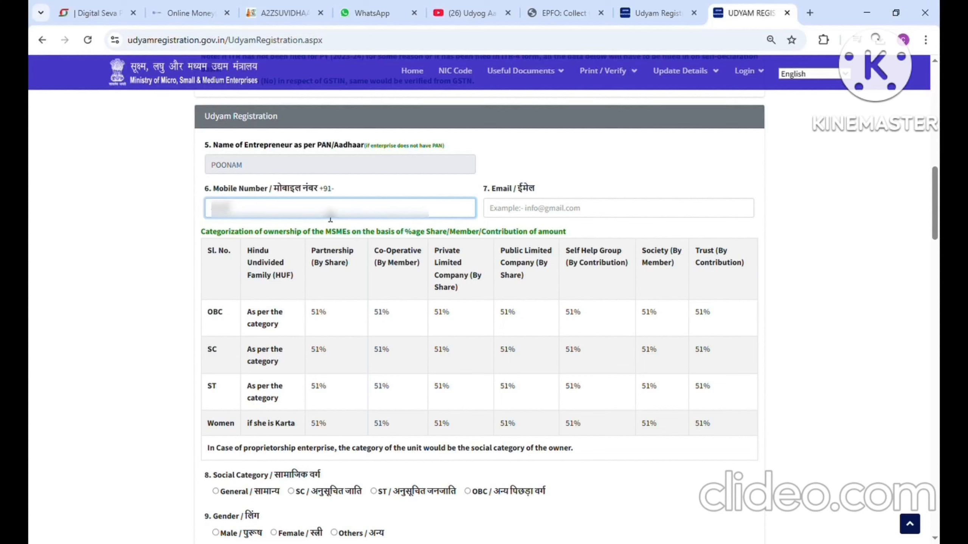
pyautogui.write('???')
# - Fill in the entrepreneur's Gmail e-mail address
pyautogui.click(539, 214)
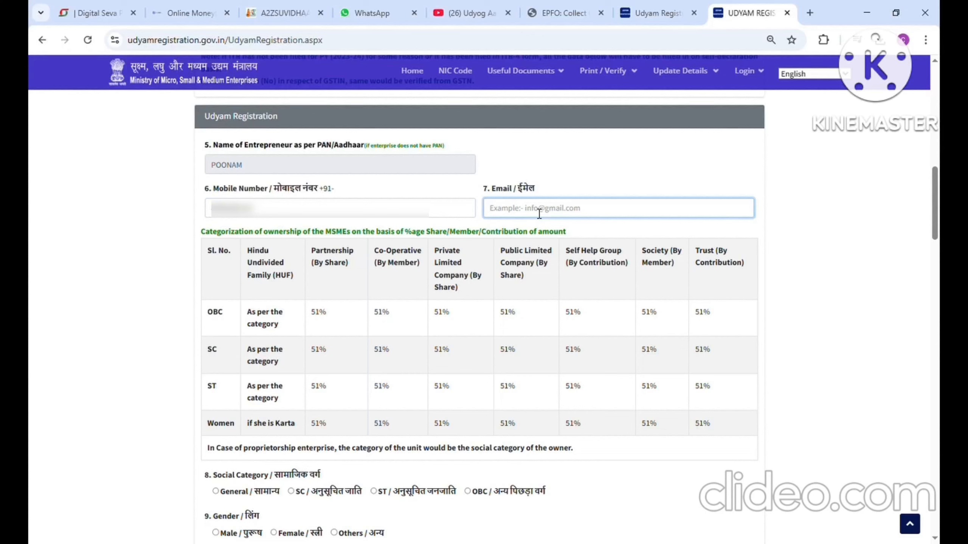
pyautogui.write('...')
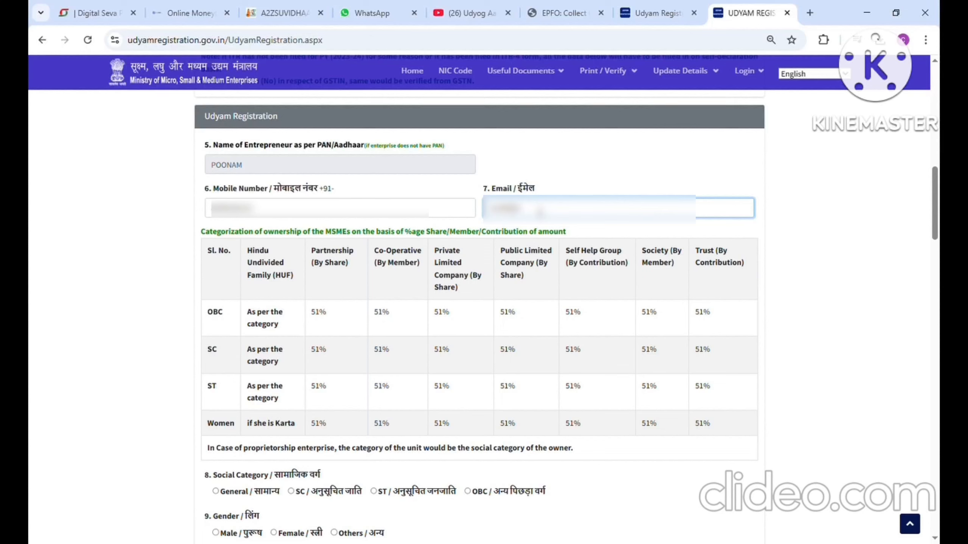
pyautogui.write('.........@gmail.com')
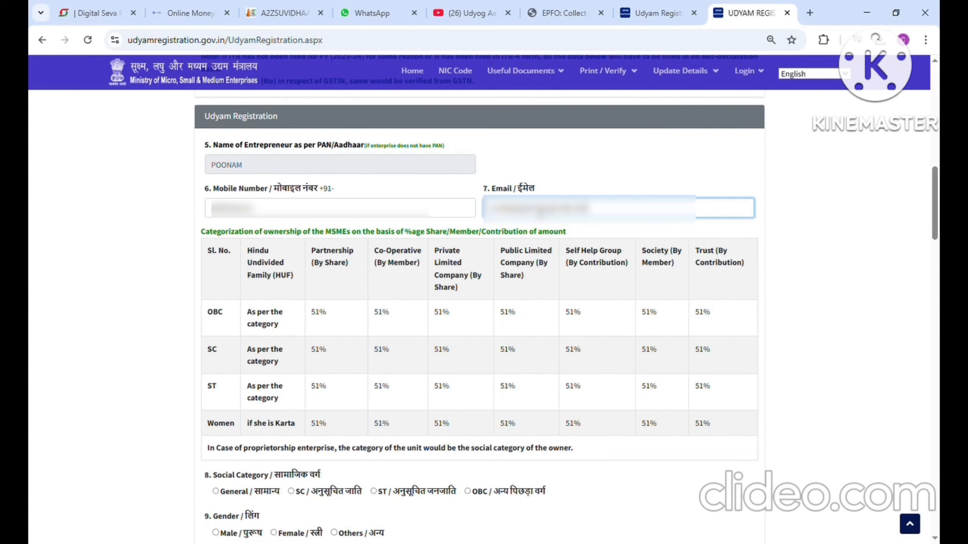
# - Set social category to OBC, gender to Female and specially abled to No
pyautogui.scroll(-2, 397, 322)
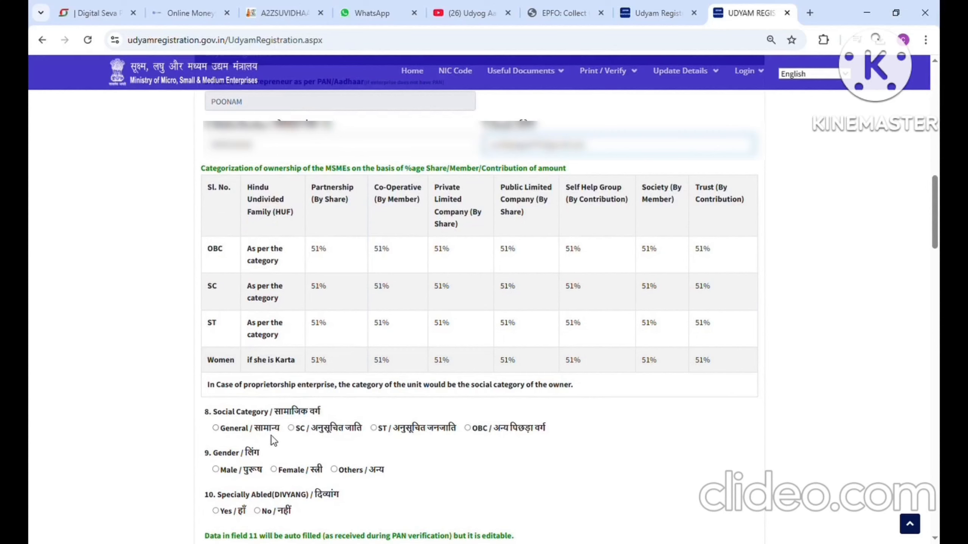
pyautogui.click(468, 427)
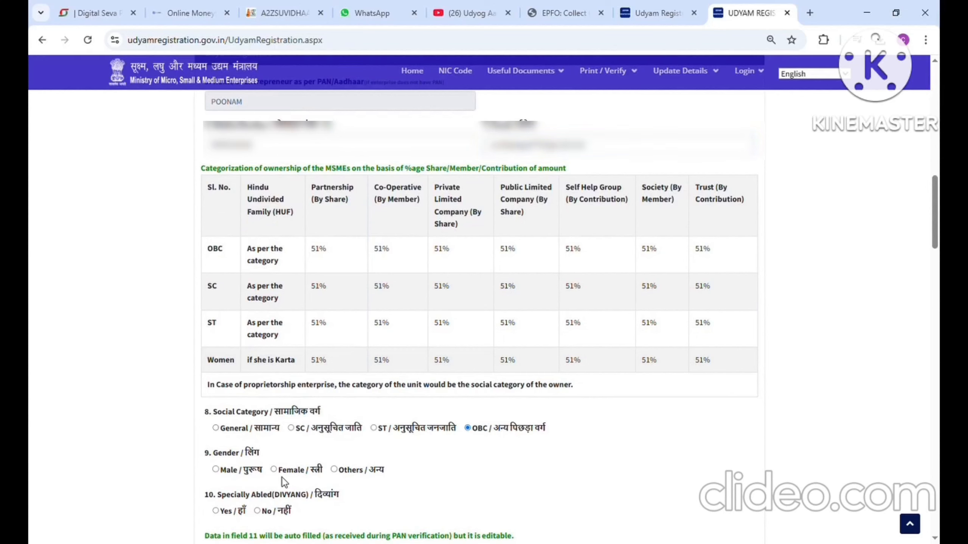
pyautogui.click(274, 469)
pyautogui.click(257, 511)
pyautogui.scroll(-8, 652, 363)
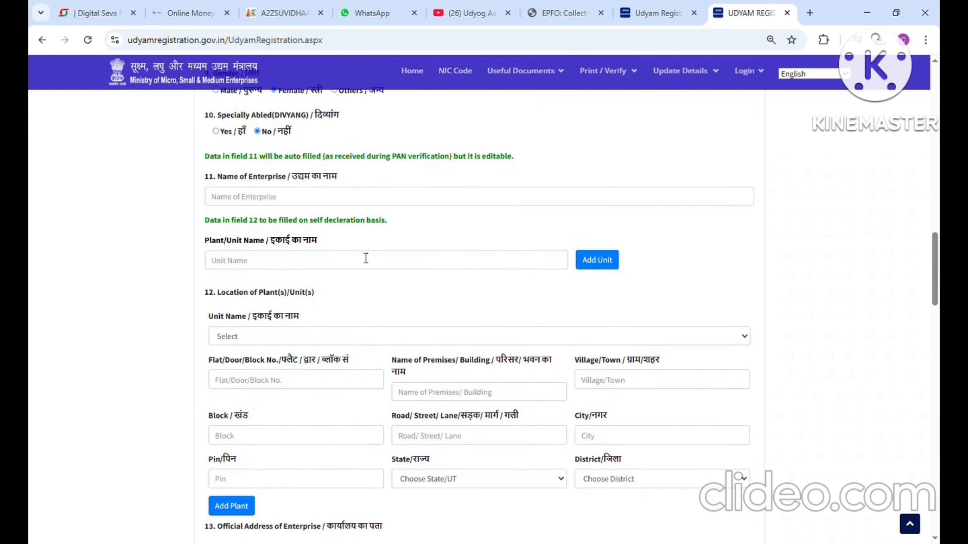
# - Enter POONAM COUSMATIC as the name of the enterprise
pyautogui.click(297, 201)
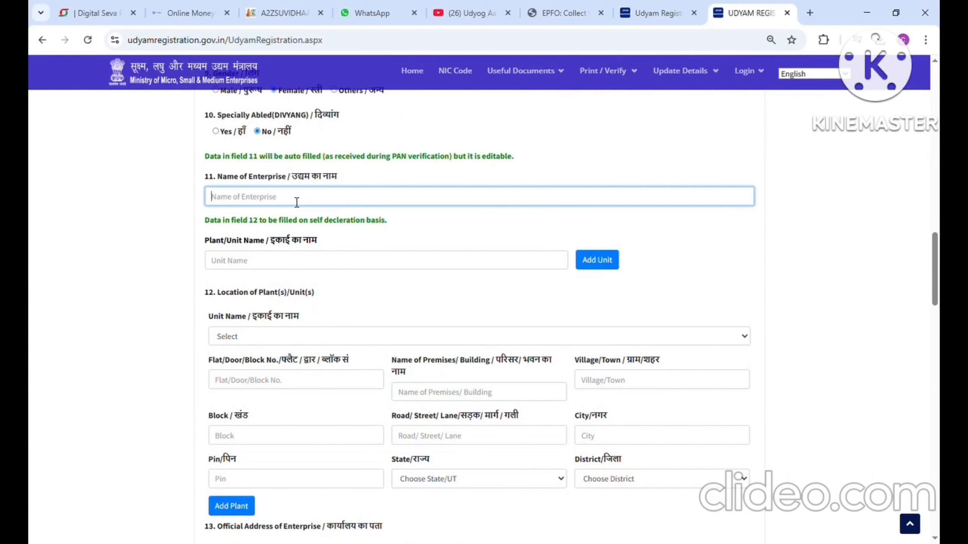
pyautogui.write('POONAM COUSMATIC')
# - Add a plant/unit named POONAM COUSMATIC
pyautogui.click(282, 269)
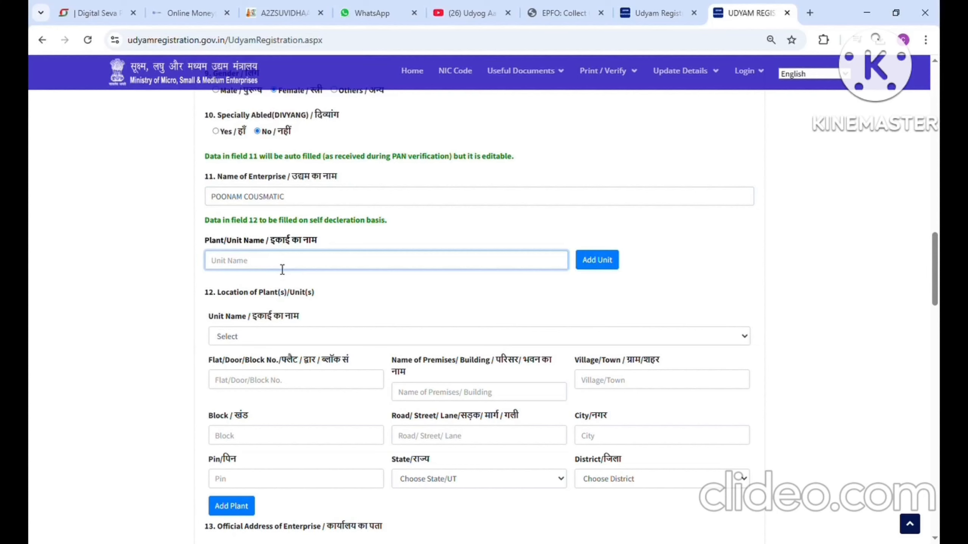
pyautogui.write('POONAM COUSMATIC')
pyautogui.click(589, 265)
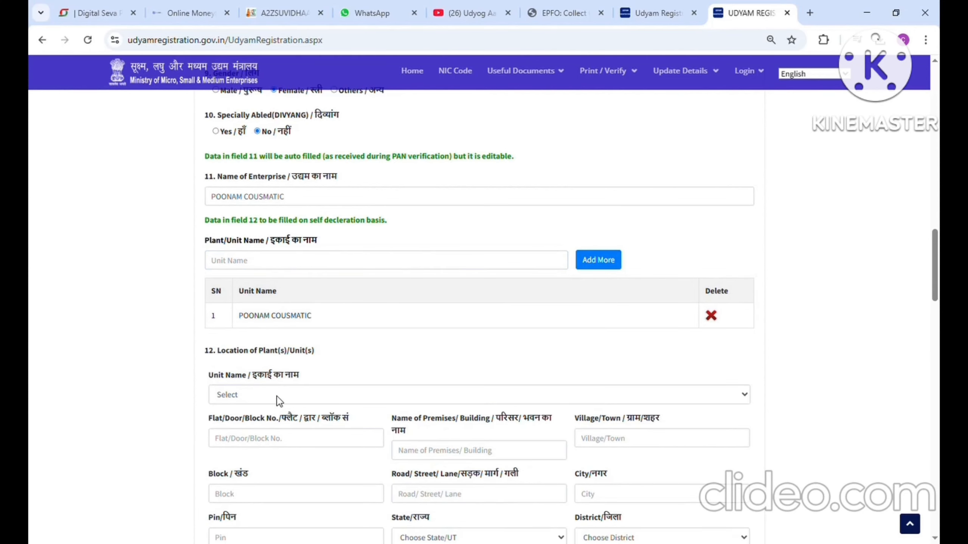
# - Choose POONAM COUSMATIC as the unit name for the plant location
pyautogui.click(279, 395)
pyautogui.click(286, 424)
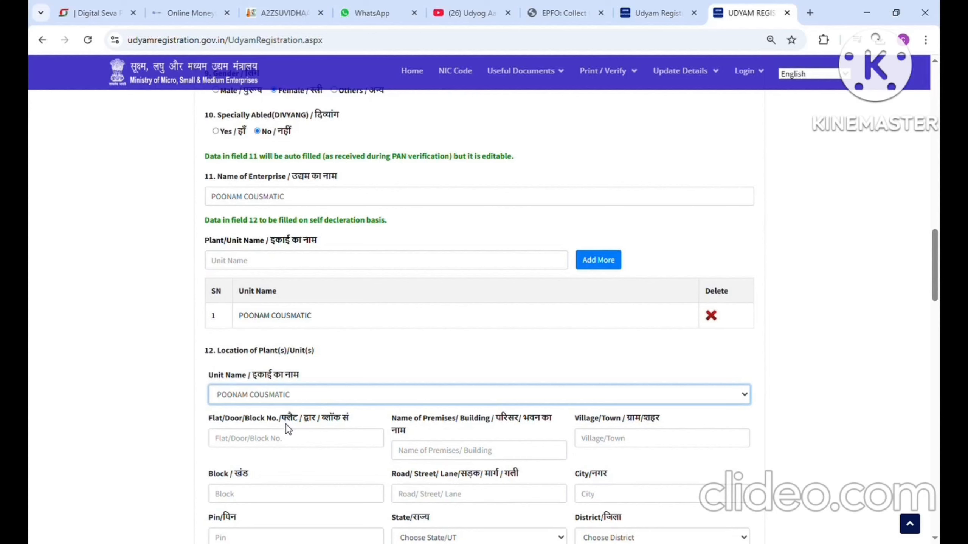
pyautogui.click(291, 446)
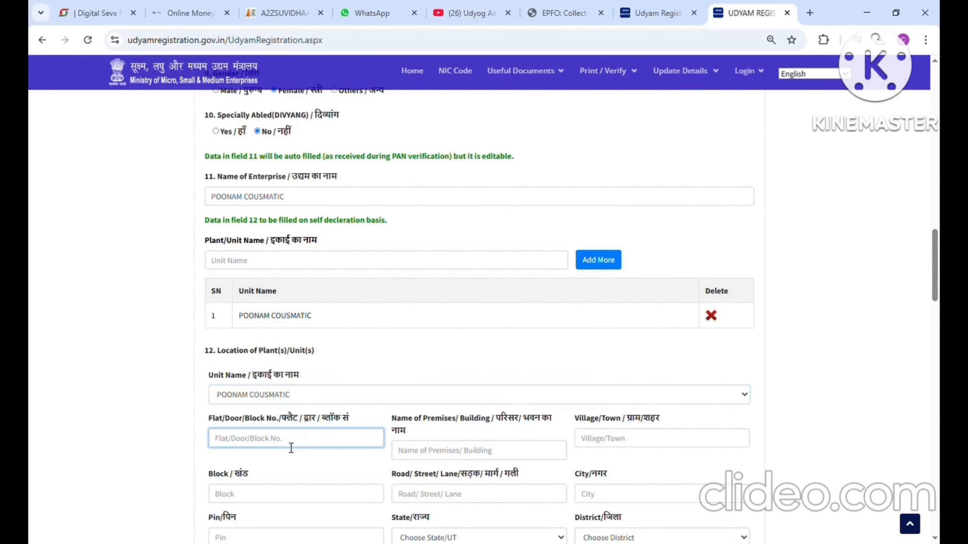
pyautogui.click(503, 453)
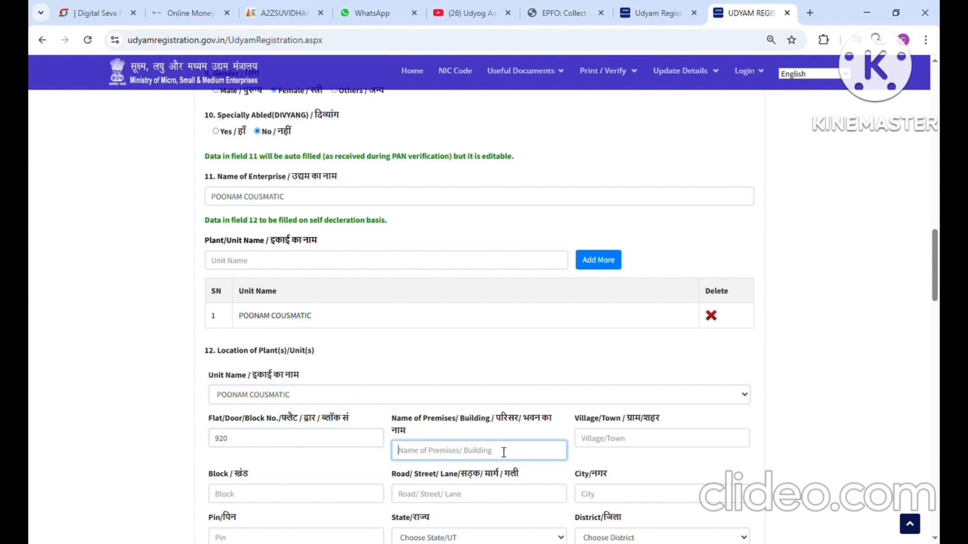
pyautogui.write('PANA T')
pyautogui.press('BackSpace')
pyautogui.press('BackSpace')
pyautogui.press('BackSpace')
pyautogui.press('BackSpace')
pyautogui.press('Tab')
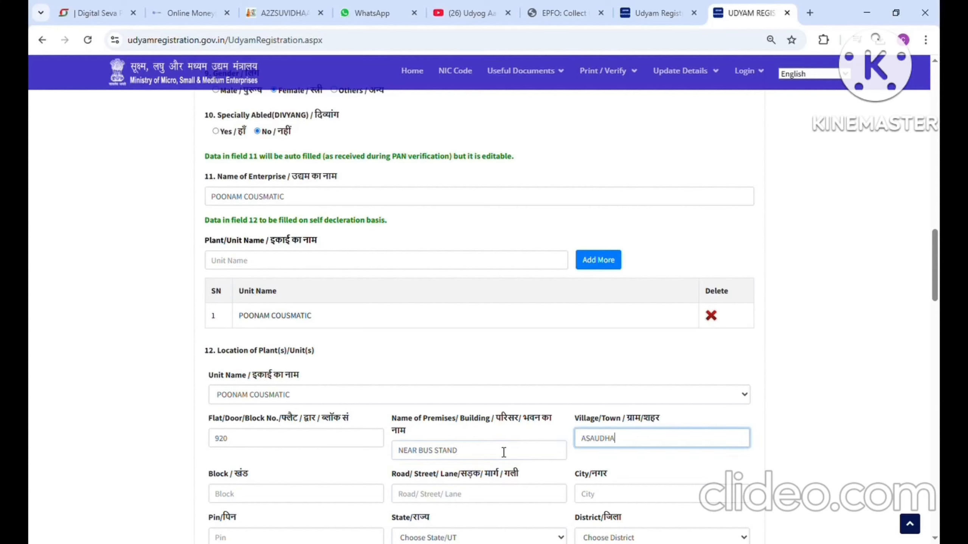
pyautogui.press('Tab')
pyautogui.write('BAHAD')
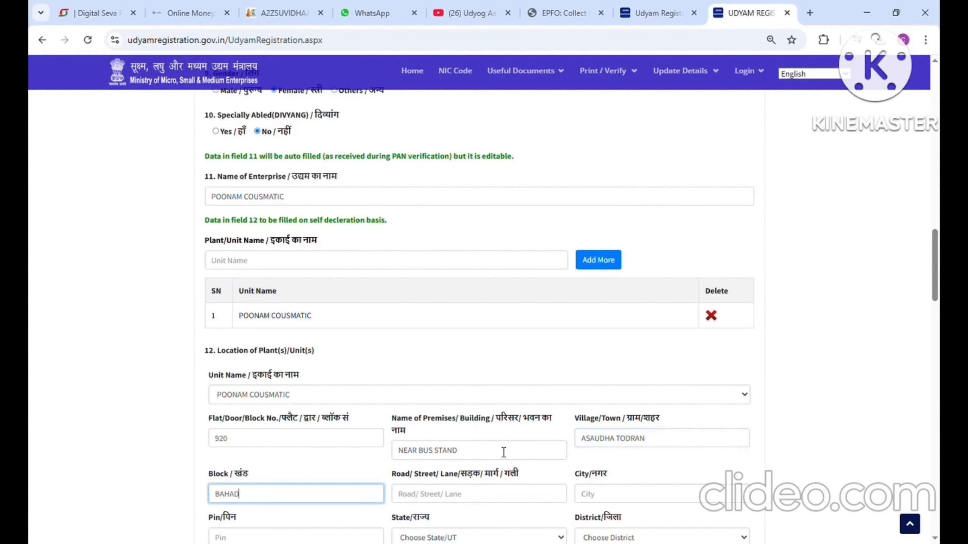
pyautogui.write('URGARH')
pyautogui.press('Tab')
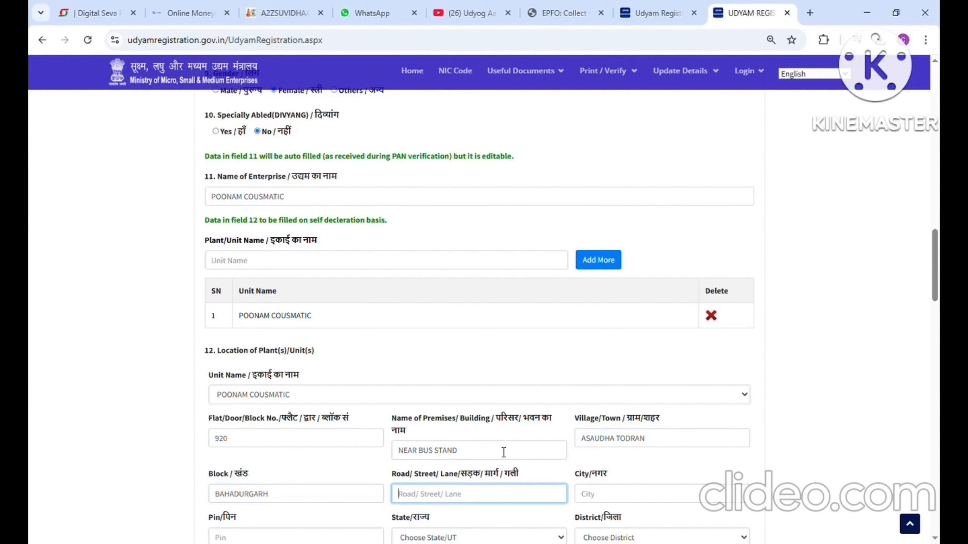
pyautogui.press('Tab')
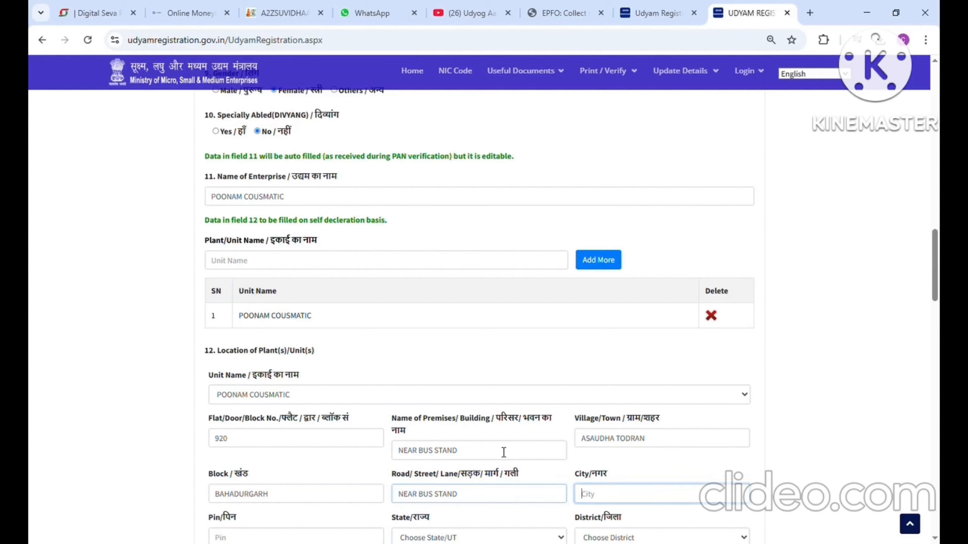
# - Enter BAHADURGARH as the plant's city and 124505 as its pin code
pyautogui.write('BAHADU')
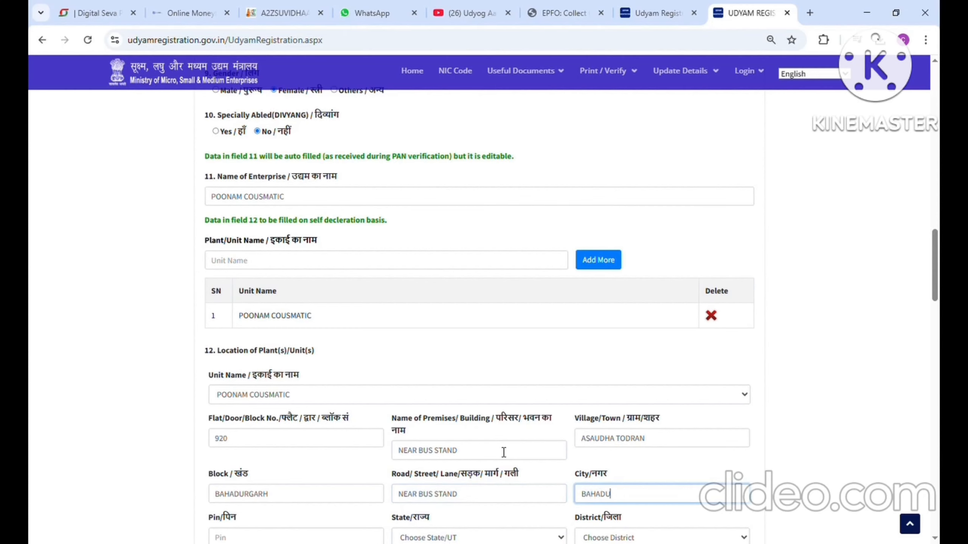
pyautogui.write('RGARH')
pyautogui.press('Tab')
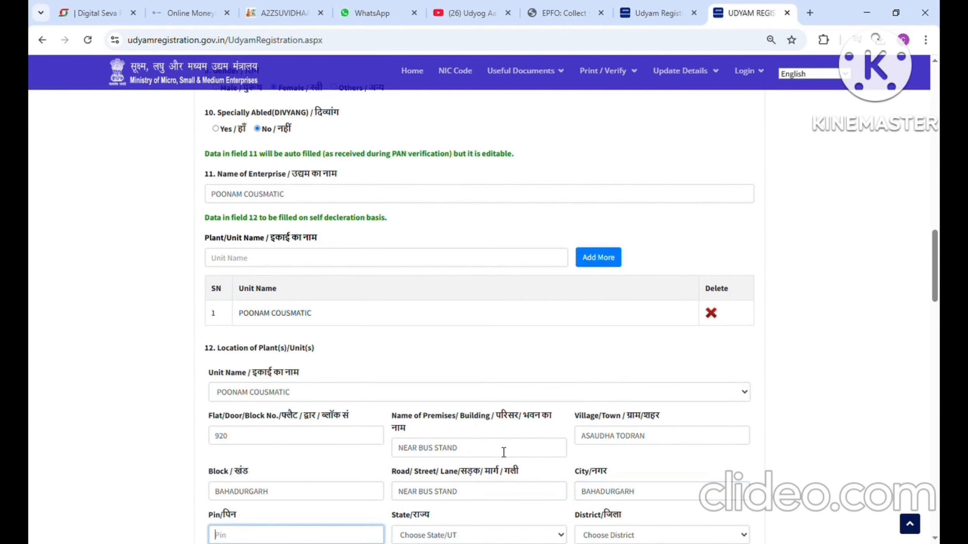
pyautogui.write('124505')
pyautogui.press('Tab')
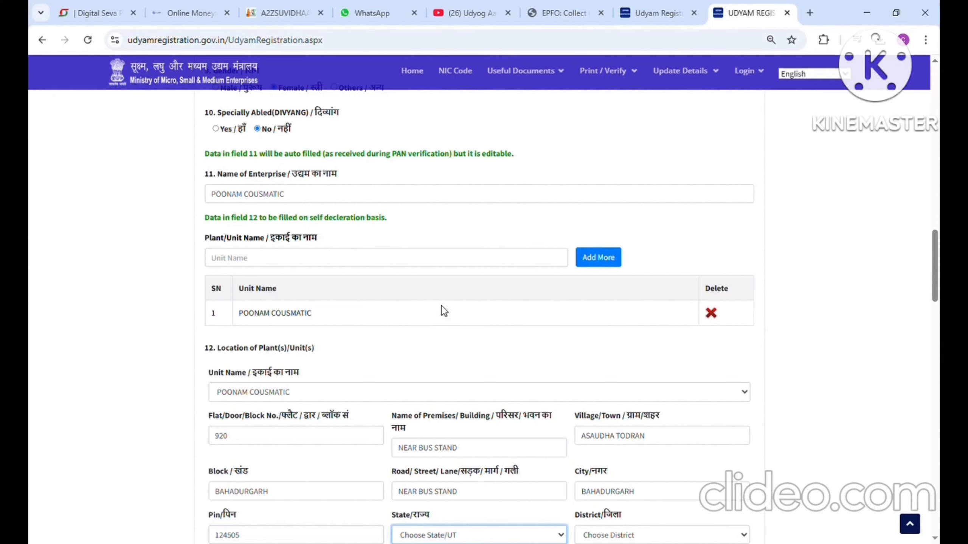
# - Set the plant's state to Haryana and district to Jhajjar, and add the plant location
pyautogui.click(468, 386)
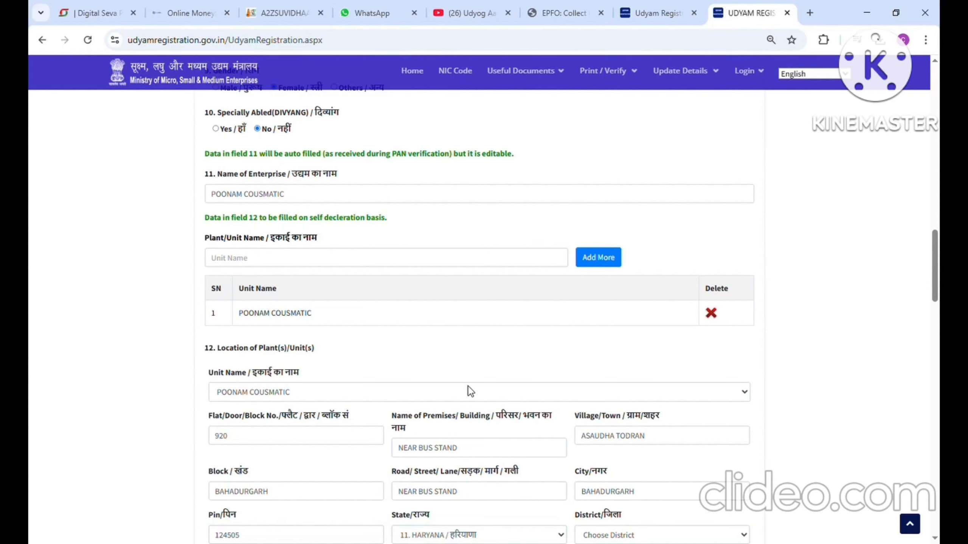
pyautogui.click(600, 536)
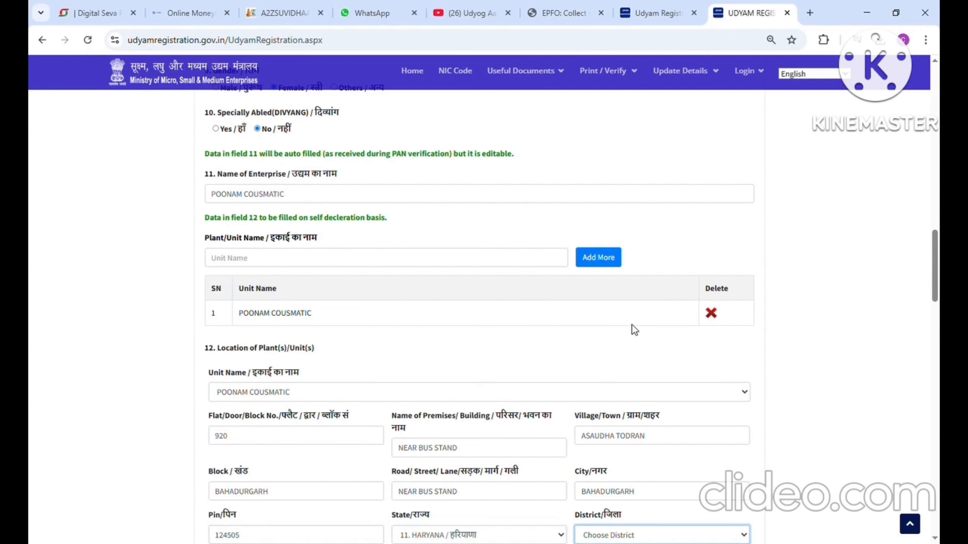
pyautogui.click(637, 339)
pyautogui.scroll(-10, 674, 409)
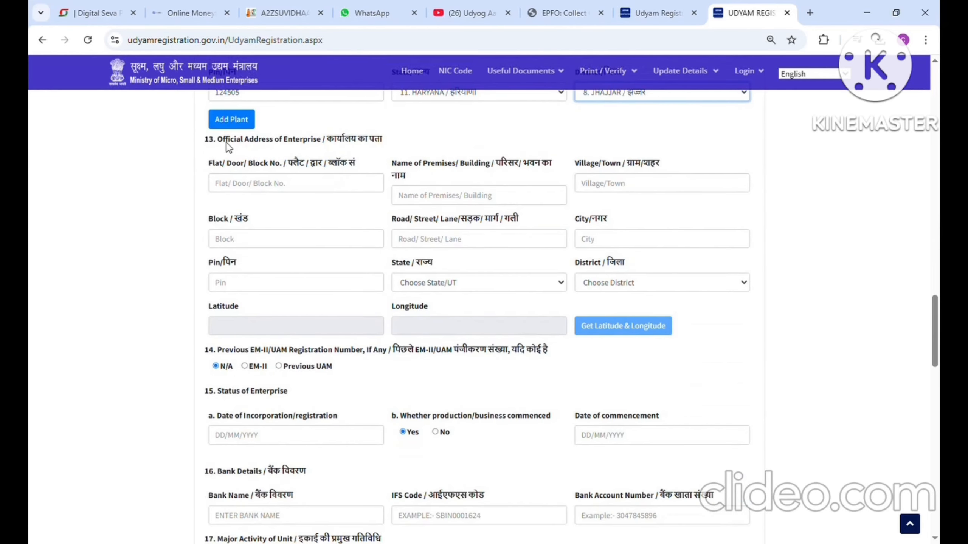
pyautogui.click(240, 122)
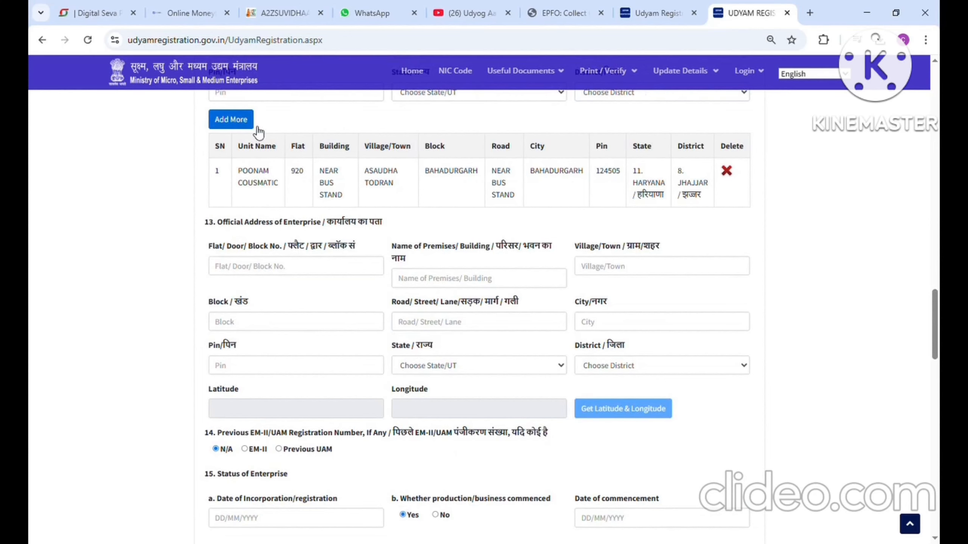
pyautogui.scroll(-2, 267, 152)
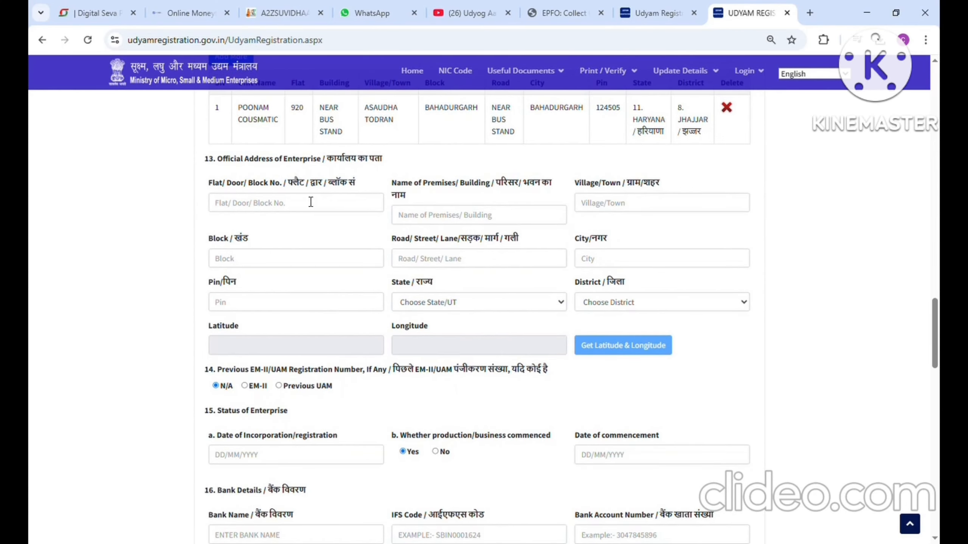
pyautogui.click(297, 205)
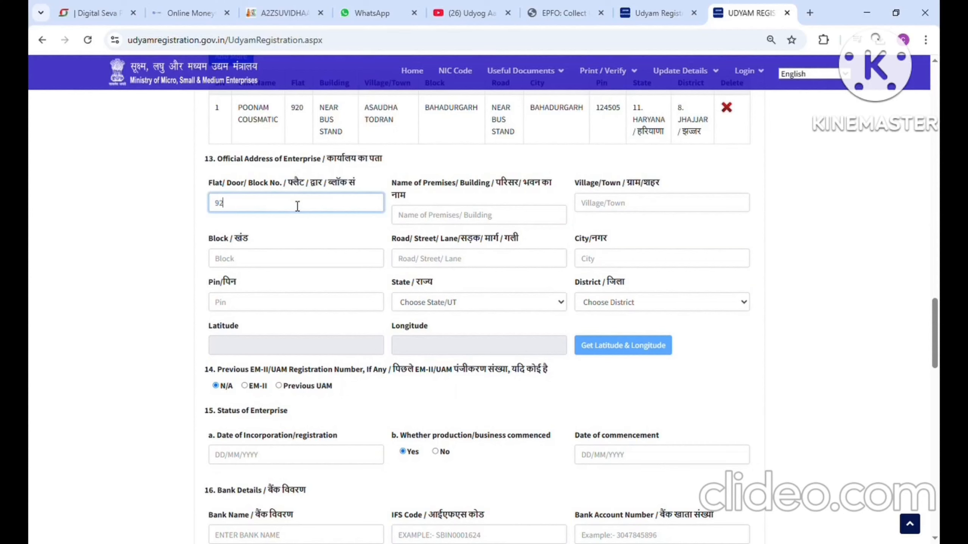
pyautogui.click(448, 226)
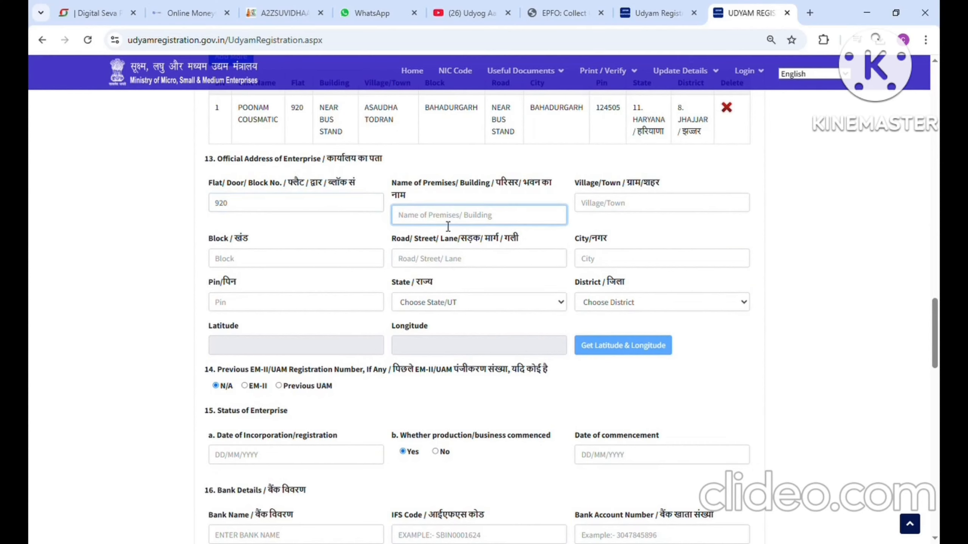
pyautogui.press('Tab')
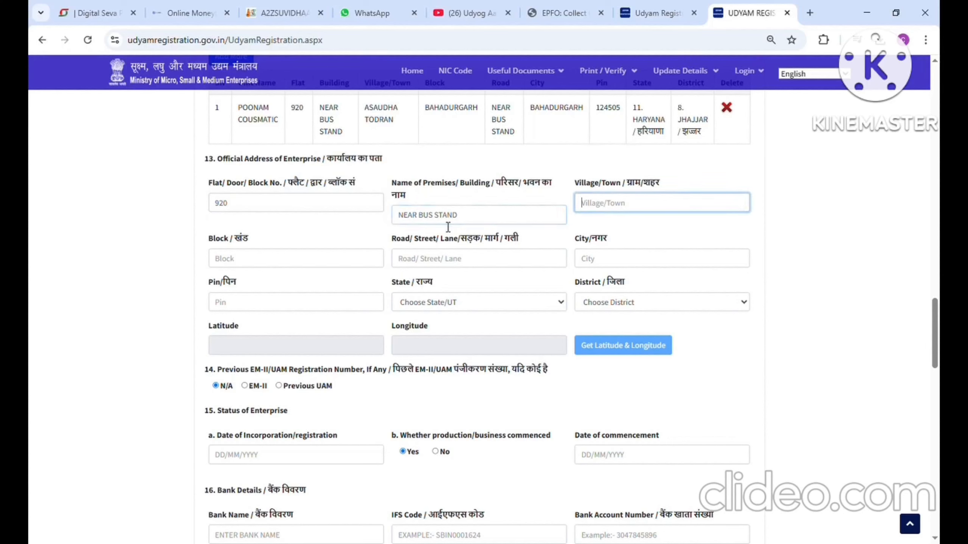
pyautogui.press('Tab')
pyautogui.write('BAHADURGARH')
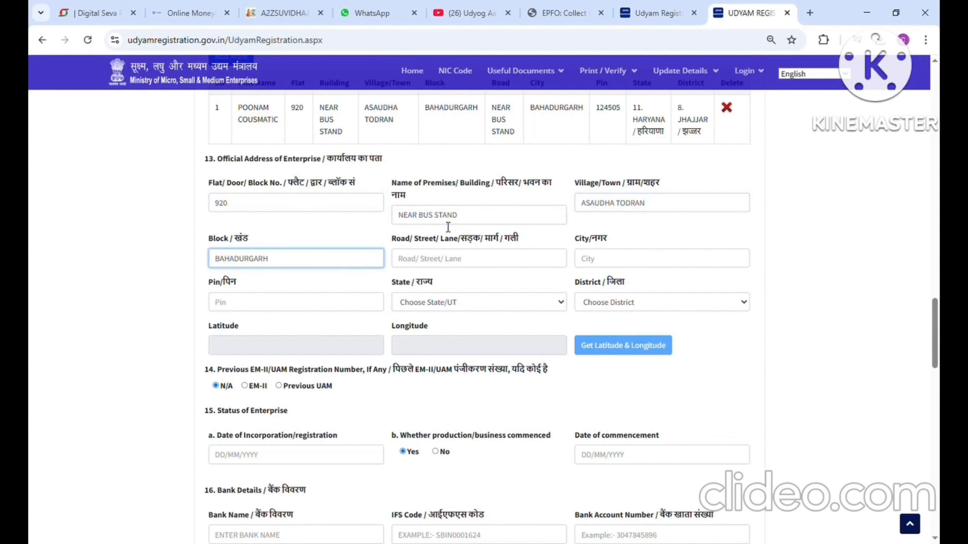
pyautogui.press('Tab')
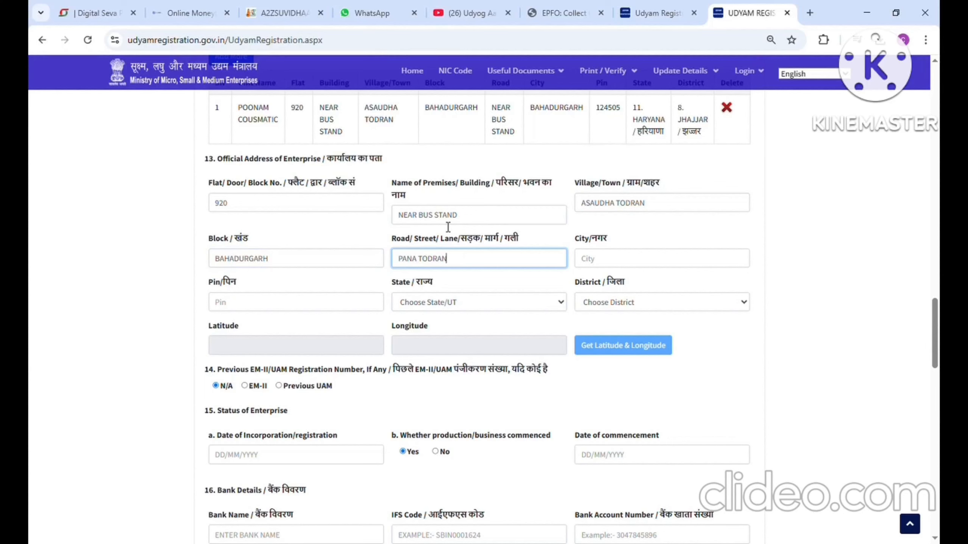
pyautogui.press('Tab')
pyautogui.write('BAH')
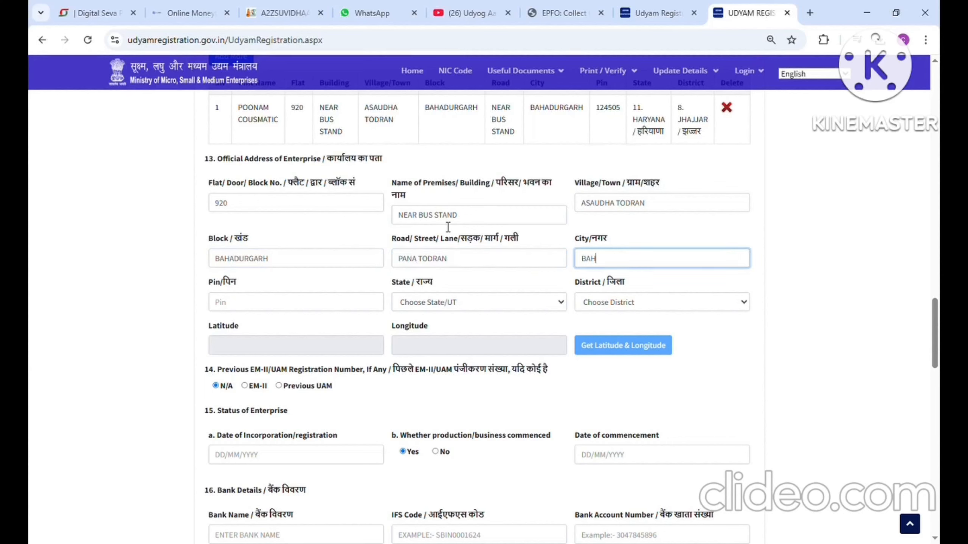
pyautogui.write('ADURGARH')
pyautogui.press('Tab')
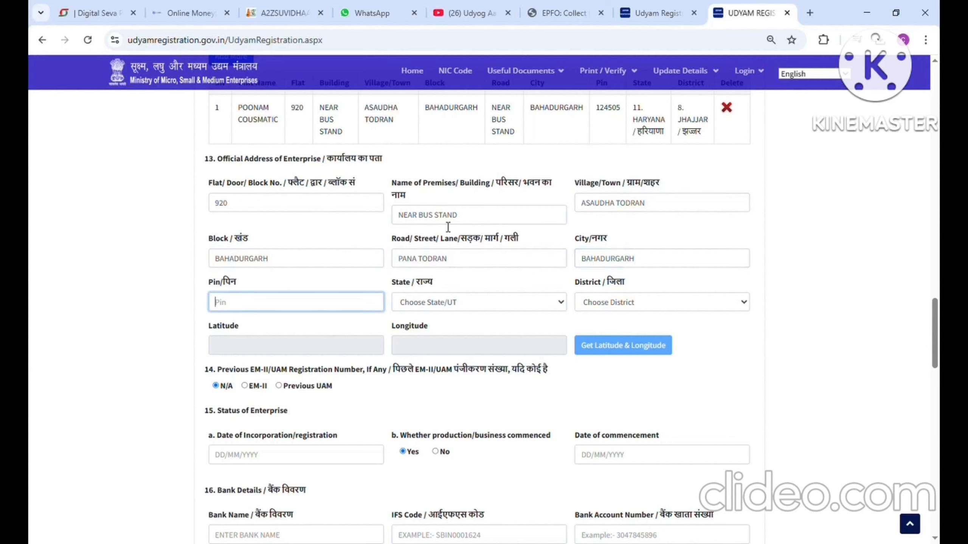
# - Enter 124505 as the official address pin code and fetch the latitude and longitude
pyautogui.write('124505')
pyautogui.press('Tab')
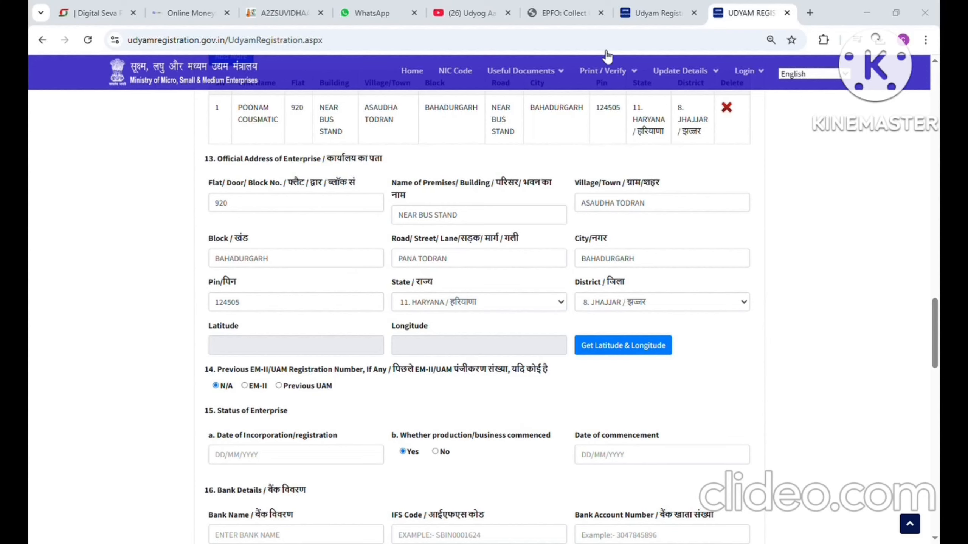
pyautogui.click(623, 345)
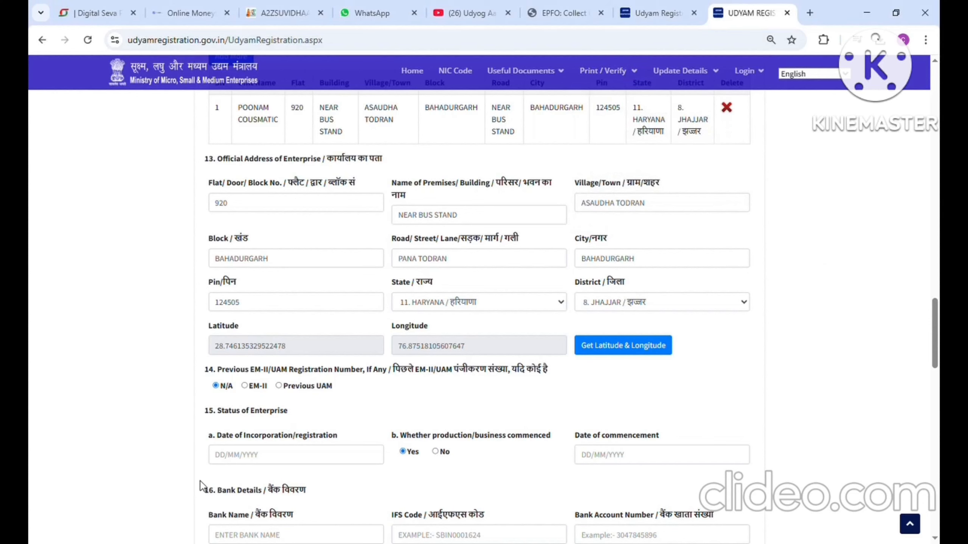
# - Set the date of incorporation to 01/02/2024 using the date picker
pyautogui.click(216, 455)
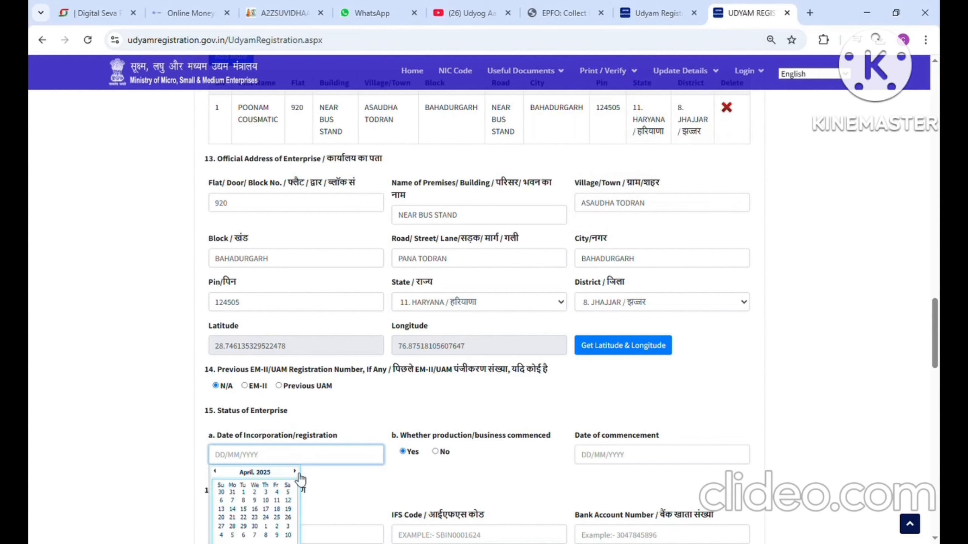
pyautogui.click(267, 472)
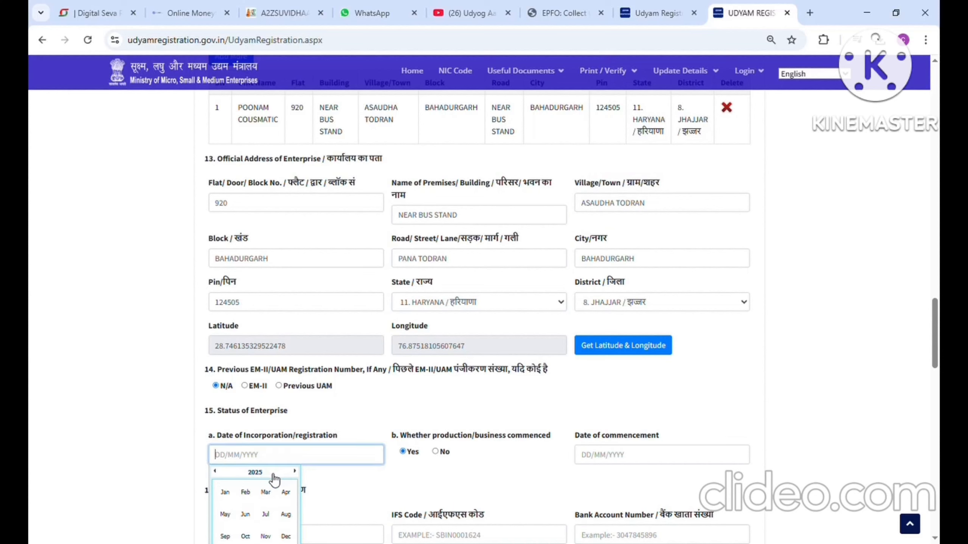
pyautogui.click(267, 474)
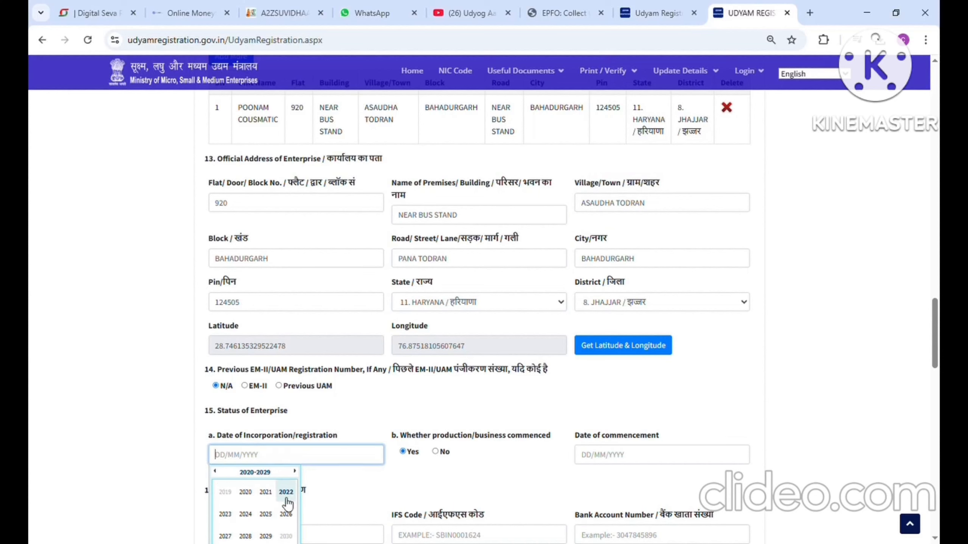
pyautogui.click(254, 521)
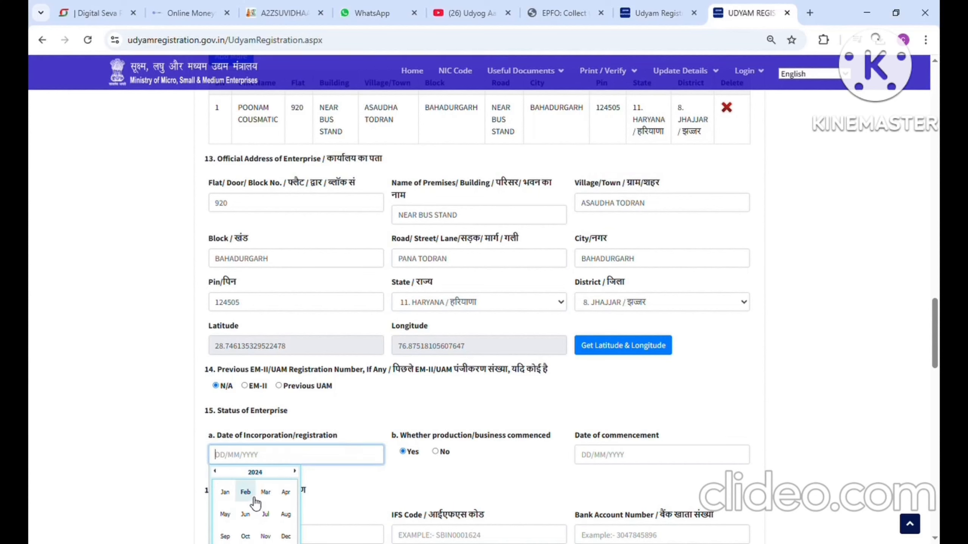
pyautogui.click(250, 496)
pyautogui.click(266, 492)
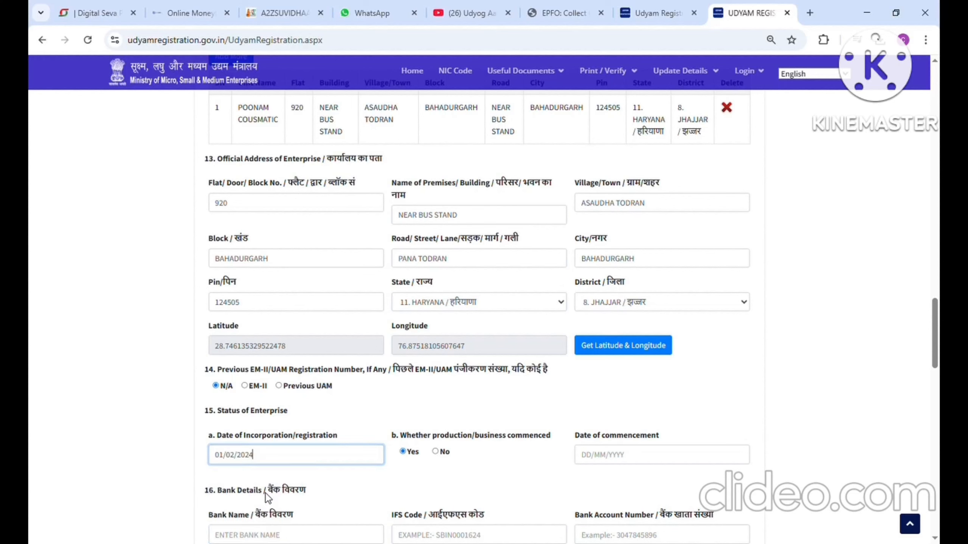
# - Set the date of commencement to 01/02/2024 using the date picker
pyautogui.click(588, 463)
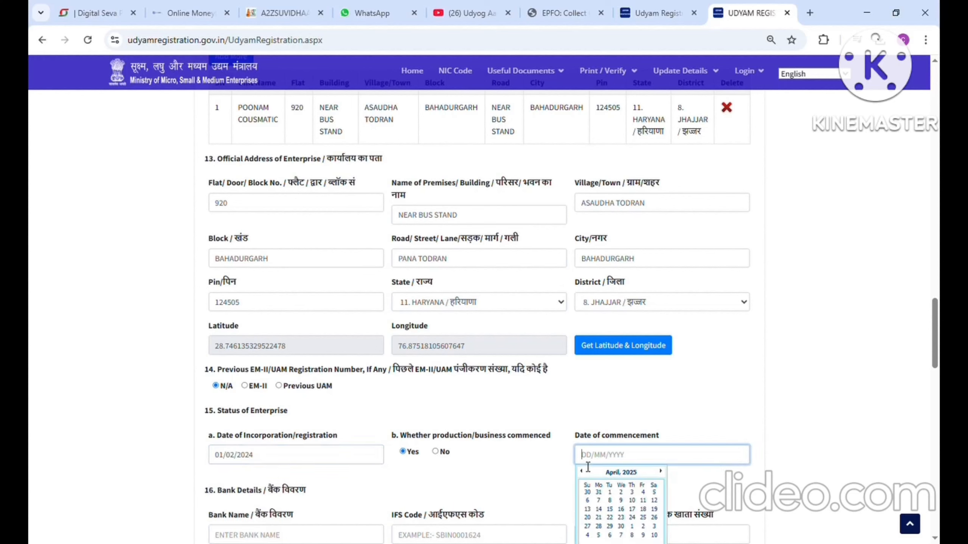
pyautogui.scroll(-3, 587, 467)
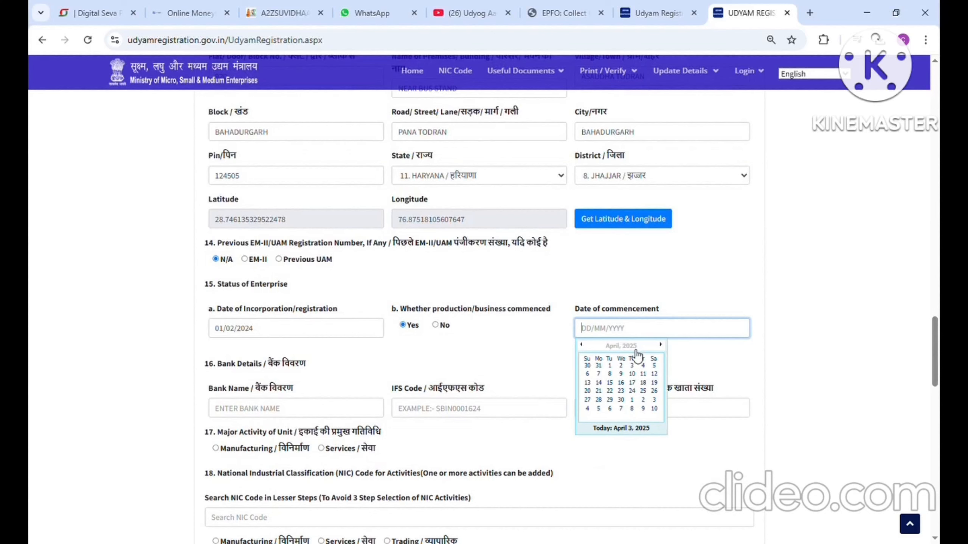
pyautogui.click(631, 347)
pyautogui.click(632, 349)
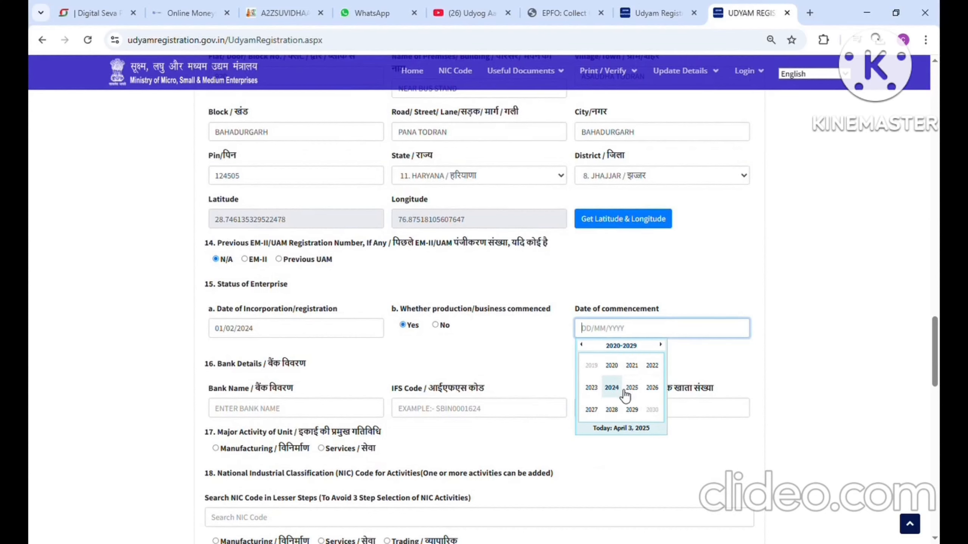
pyautogui.click(612, 389)
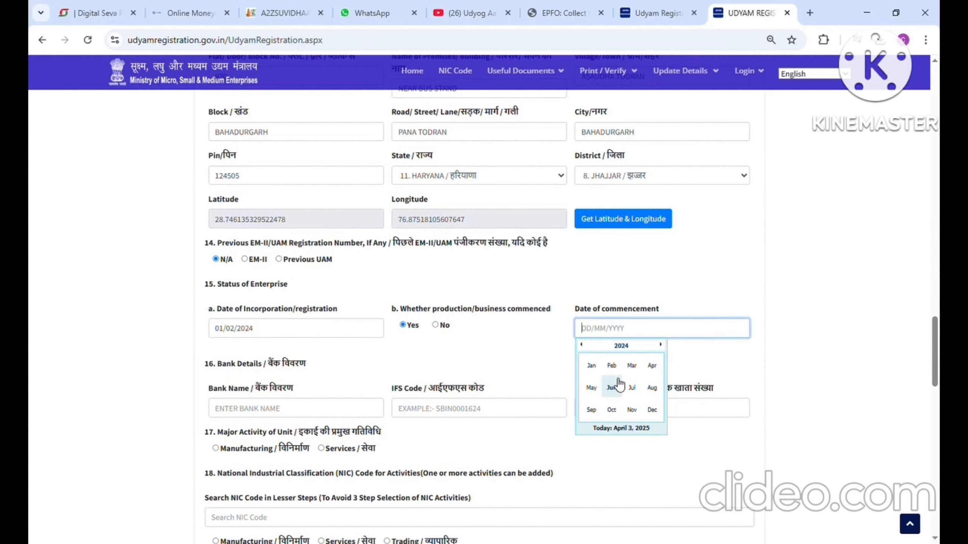
pyautogui.click(612, 366)
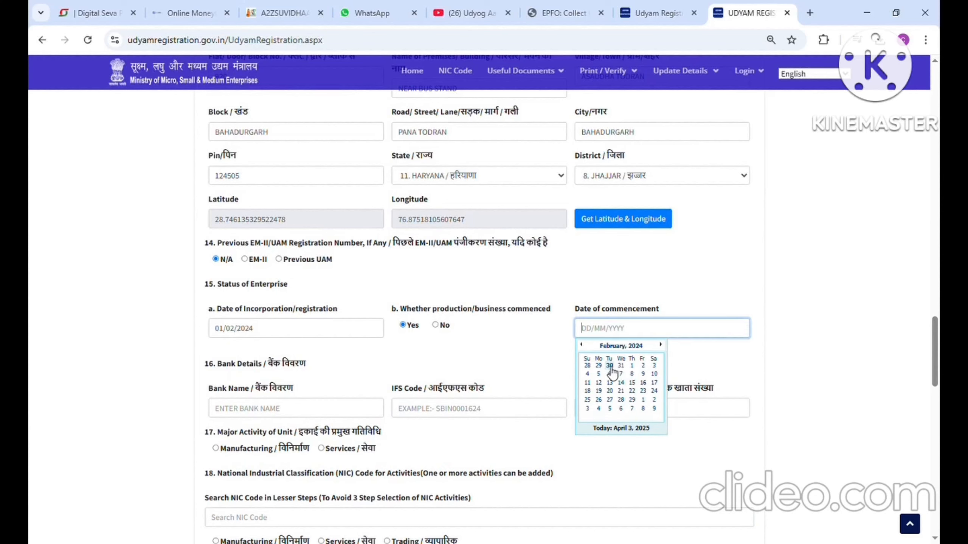
pyautogui.click(631, 366)
# - Enter PUNJAB NATIONAL BANK as the bank name
pyautogui.click(254, 416)
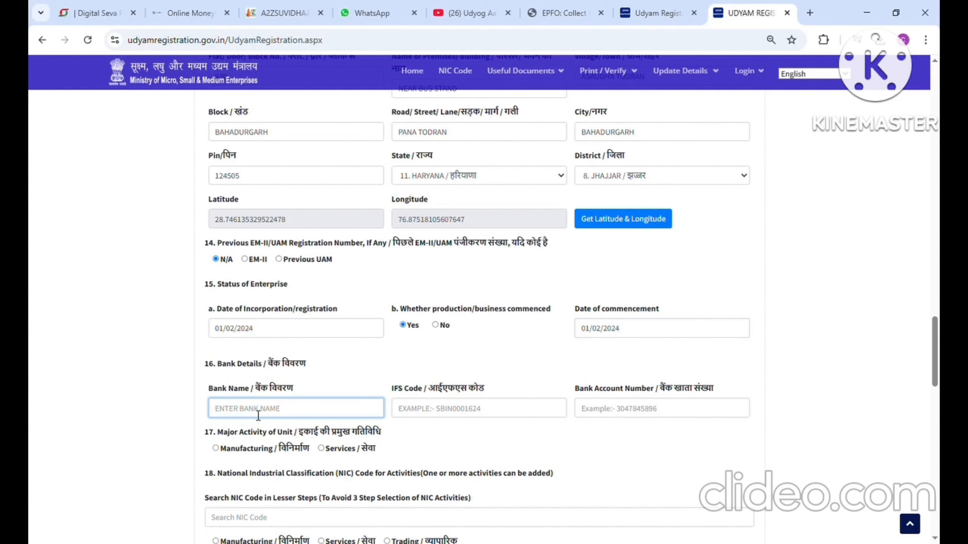
pyautogui.write('PUNJAB NATIONAL BANK')
# - Enter the bank branch's IFS code
pyautogui.press('Tab')
pyautogui.write('PUNB0')
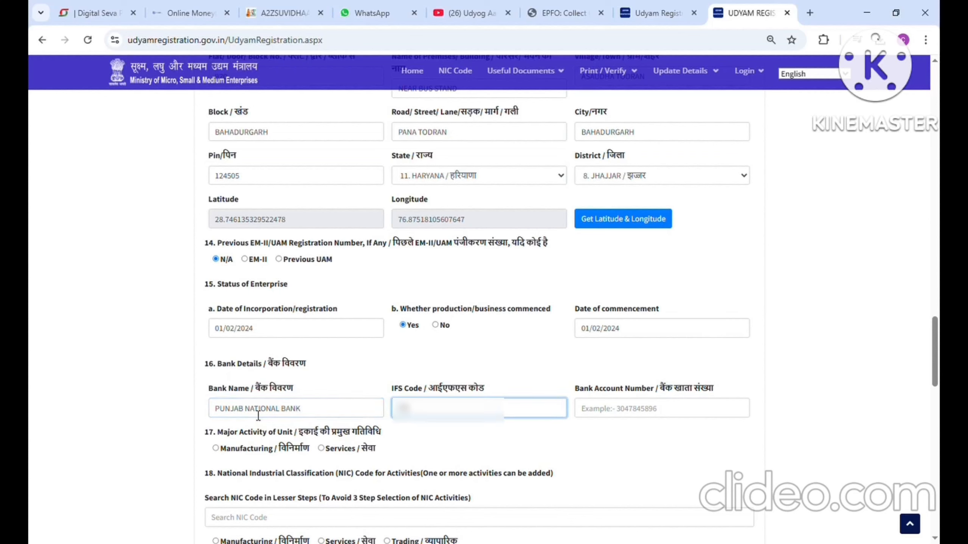
pyautogui.write('0000')
# - Enter the enterprise's bank account number
pyautogui.press('Tab')
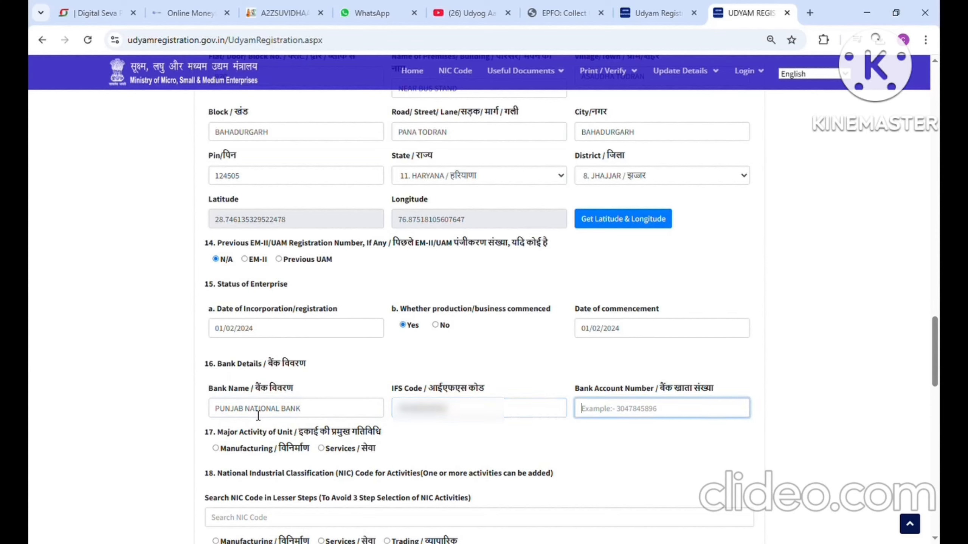
pyautogui.write('01')
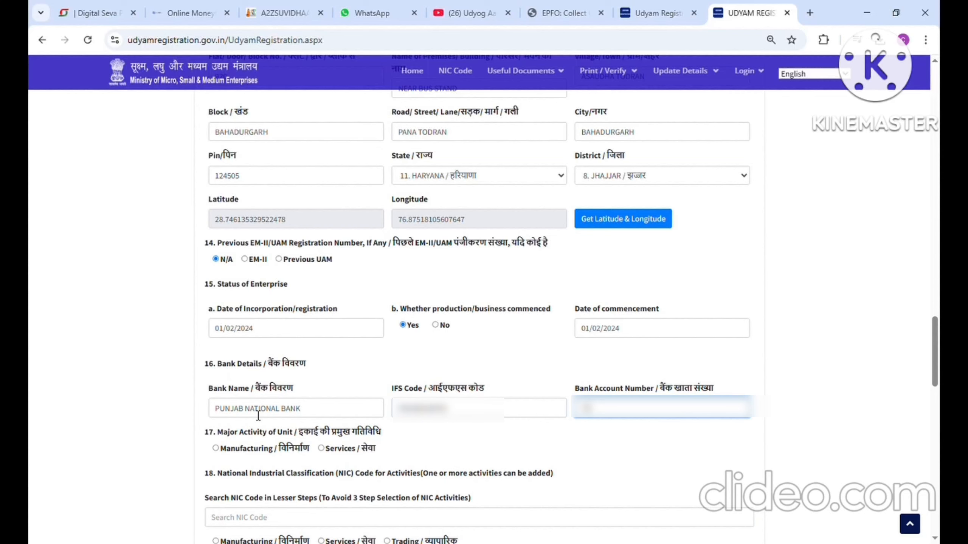
pyautogui.write('0000000000')
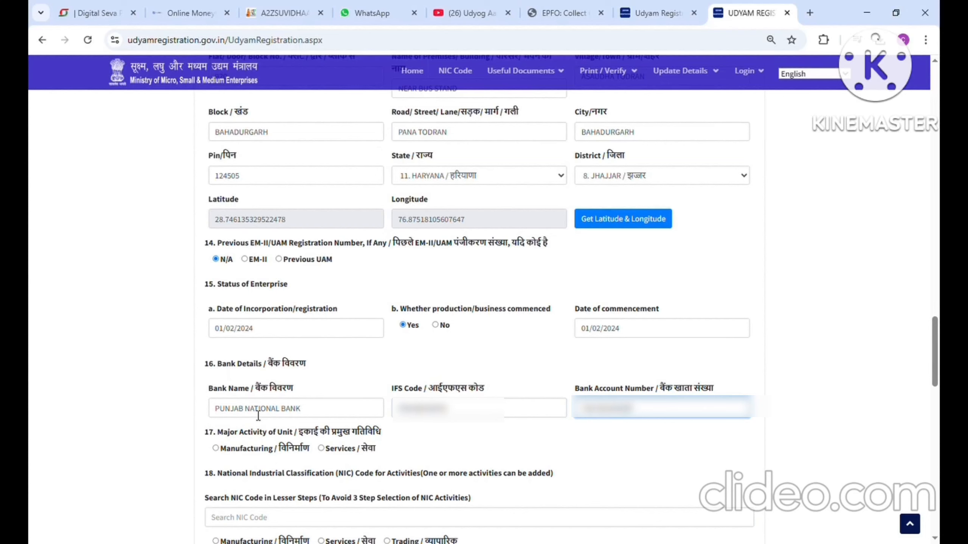
pyautogui.write('00')
# - Set the unit's major activity to Services and its activity under services to Trading
pyautogui.click(322, 450)
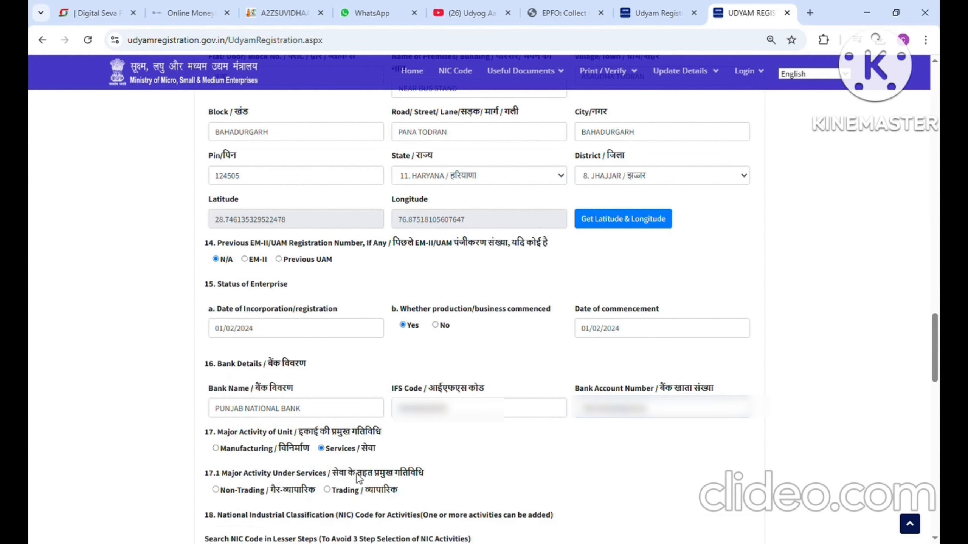
pyautogui.click(327, 490)
pyautogui.scroll(-8, 465, 460)
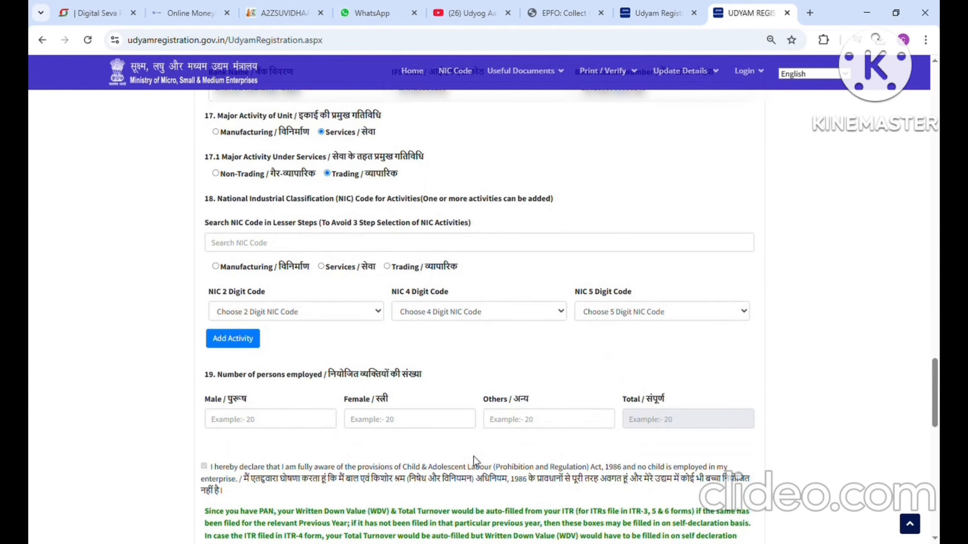
# - Search the NIC codes for BEAUTY and pick 9602-Hairdressing and other beauty treatment
pyautogui.scroll(-2, 473, 447)
pyautogui.scroll(2, 474, 444)
pyautogui.click(276, 248)
pyautogui.write('cous')
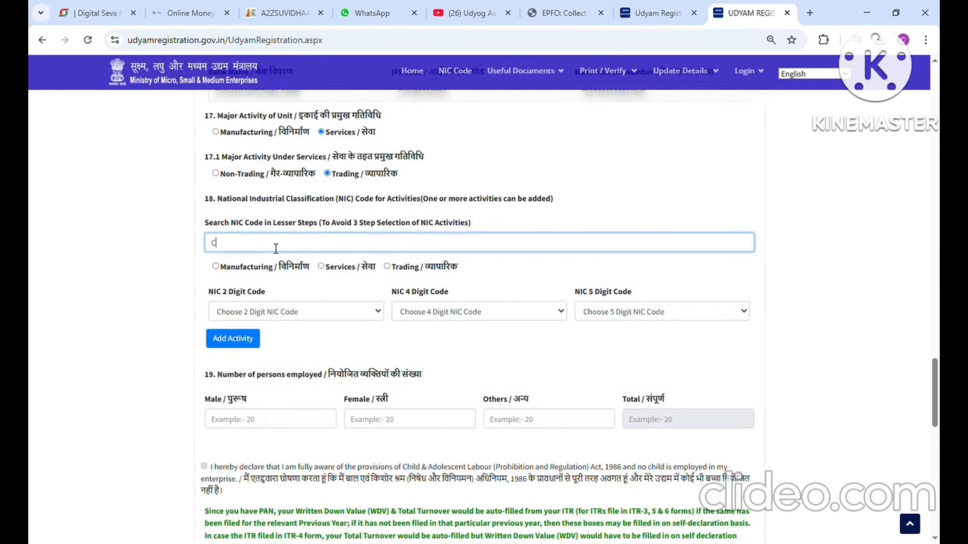
pyautogui.press('BackSpace')
pyautogui.press('BackSpace')
pyautogui.press('BackSpace')
pyautogui.press('BackSpace')
pyautogui.scroll(3, 276, 248)
pyautogui.write('BE')
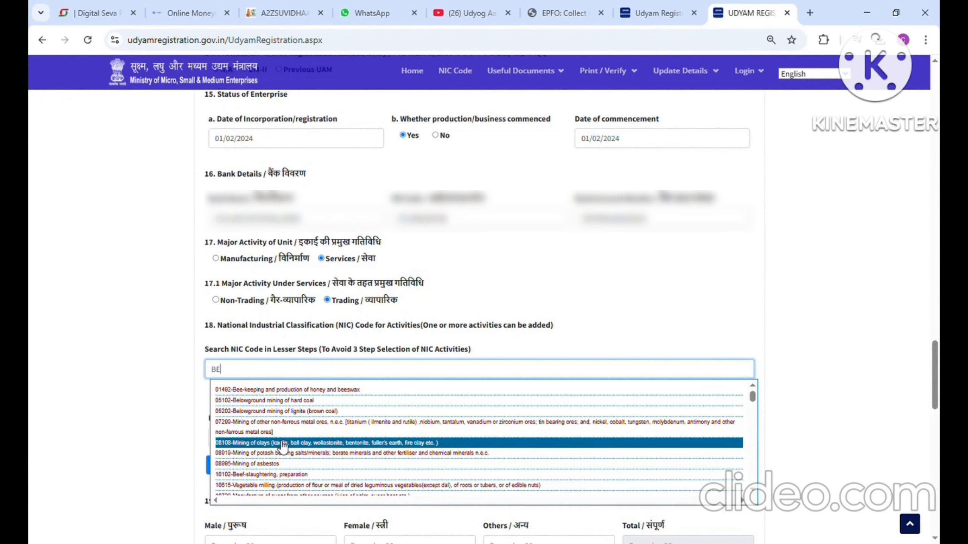
pyautogui.write('AU')
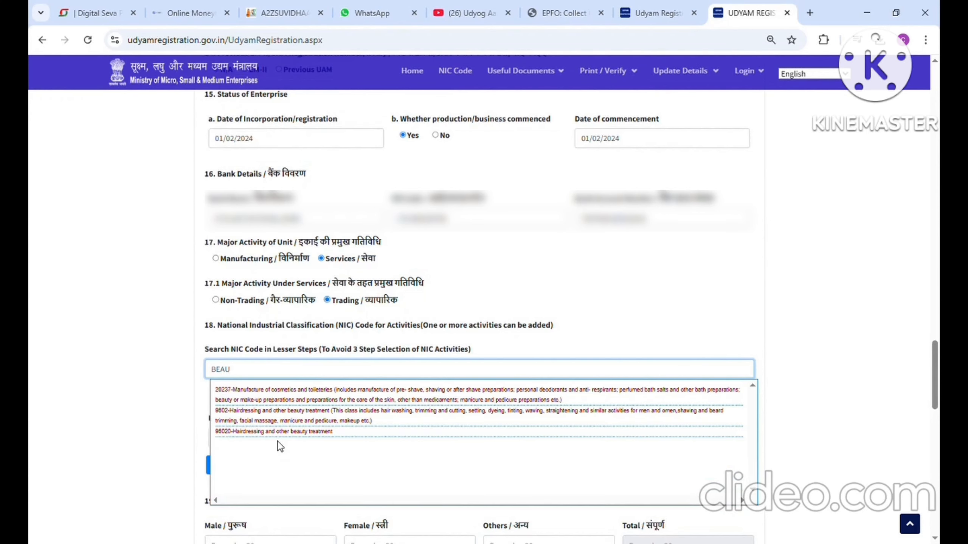
pyautogui.write('TY')
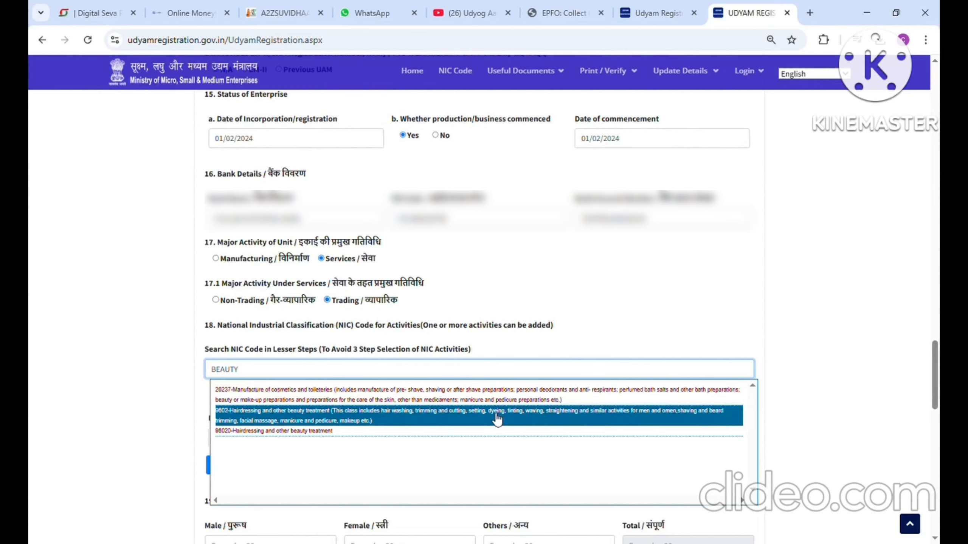
pyautogui.click(463, 415)
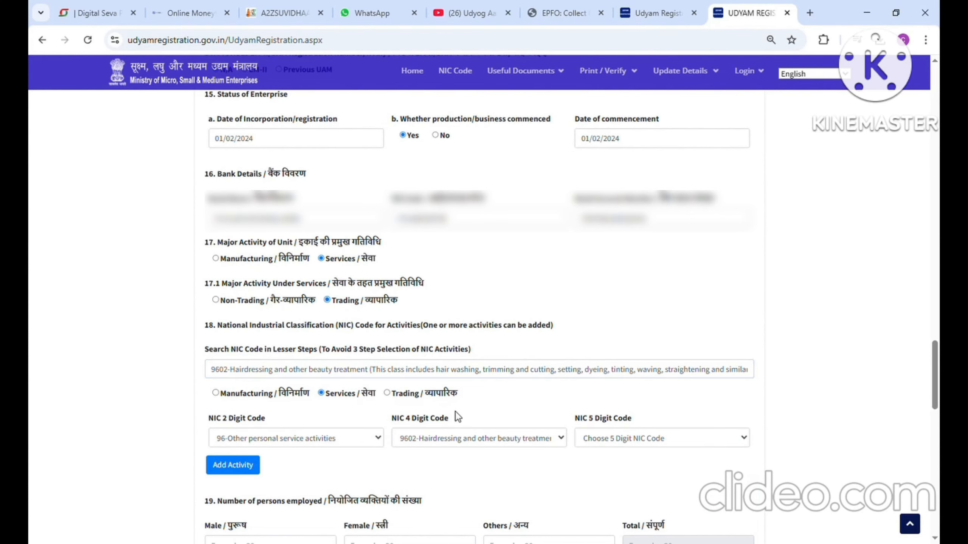
# - Enter the number of persons employed as 0 male, 2 female and 0 others
pyautogui.scroll(-3, 430, 438)
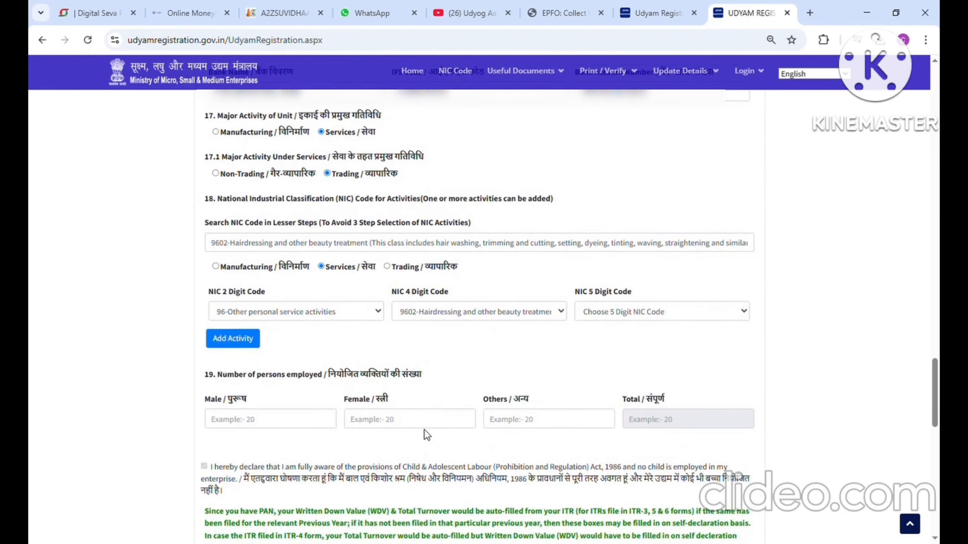
pyautogui.click(265, 422)
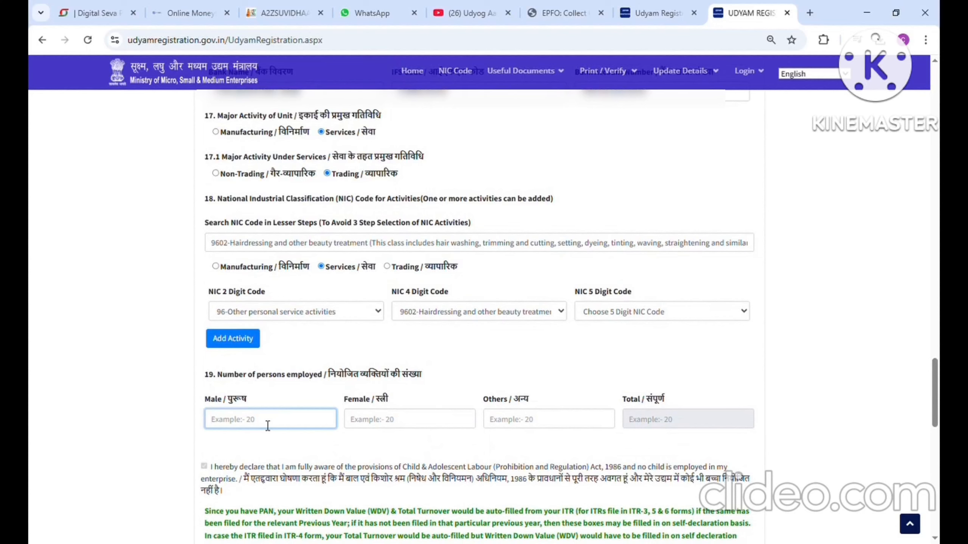
pyautogui.click(409, 423)
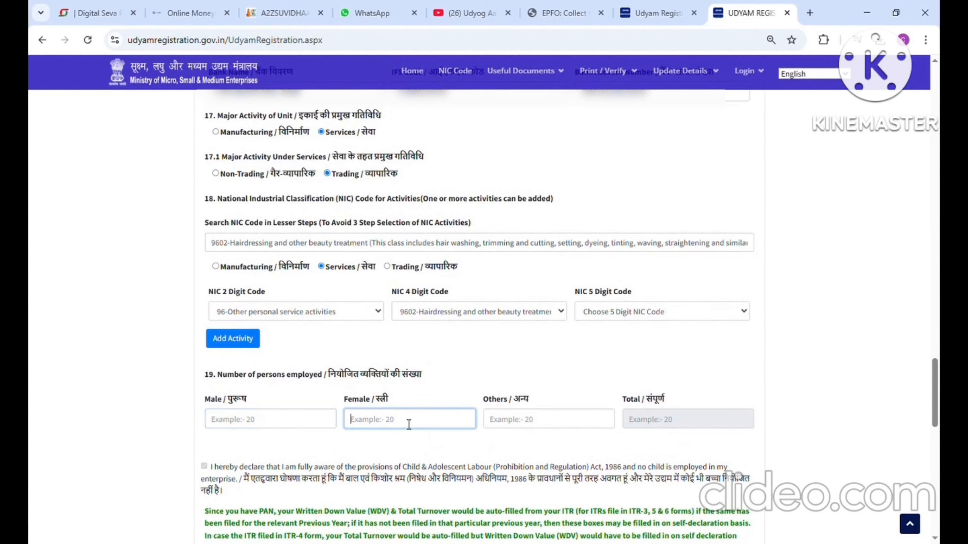
pyautogui.write('1')
pyautogui.click(596, 427)
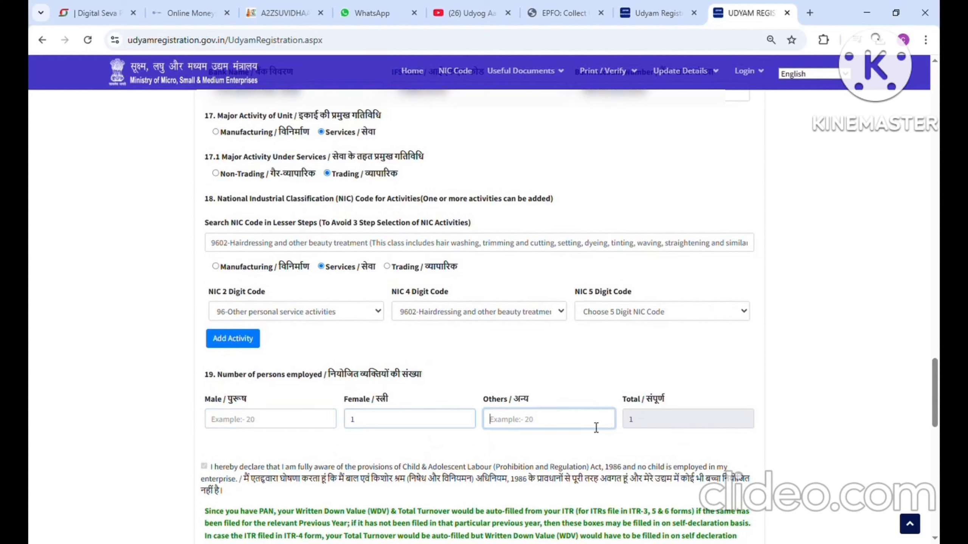
pyautogui.write('0')
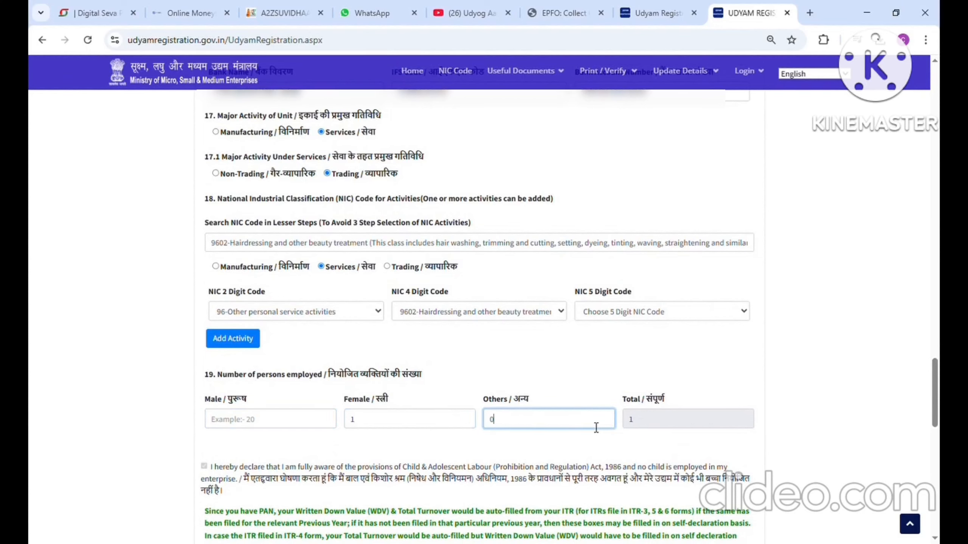
pyautogui.click(289, 427)
pyautogui.write('0')
pyautogui.scroll(-3, 289, 427)
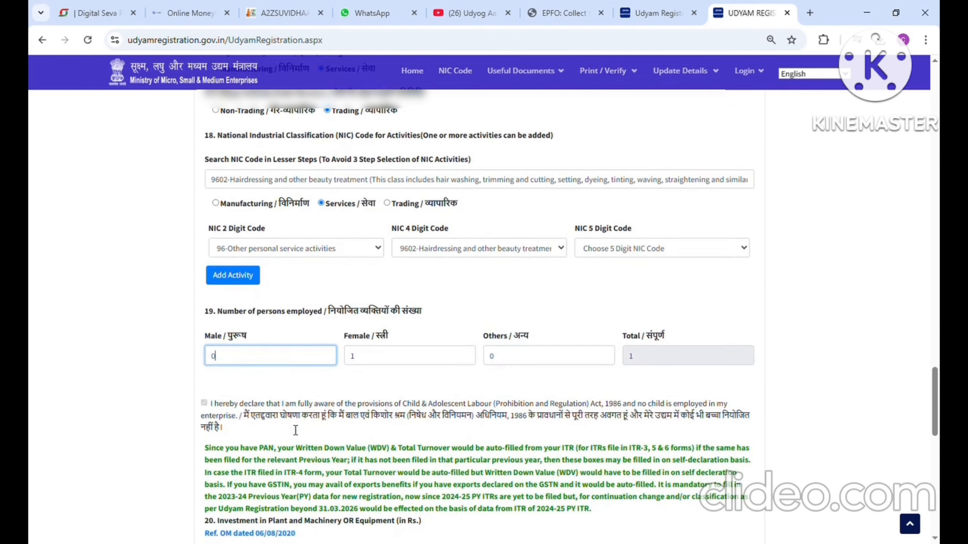
pyautogui.moveTo(408, 296); pyautogui.dragTo(276, 315)
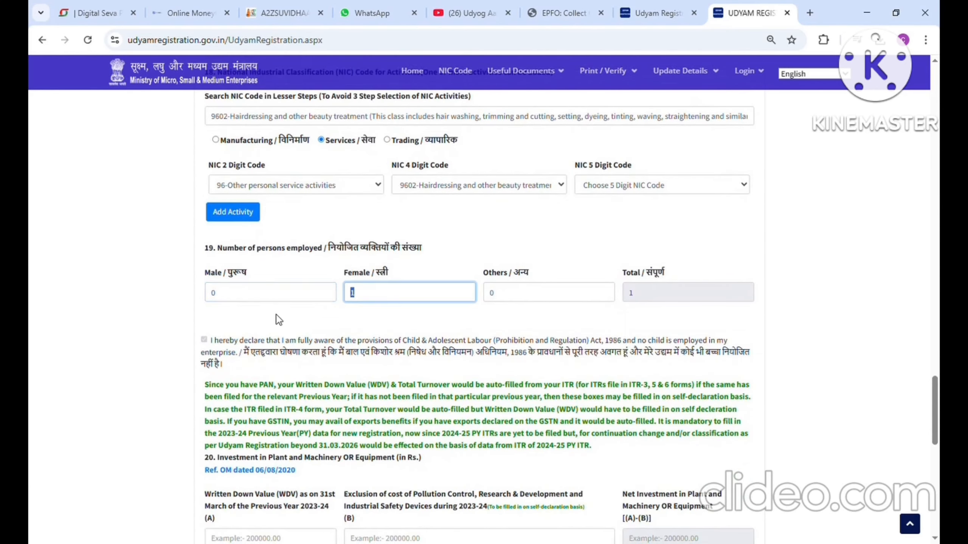
pyautogui.write('2')
# - Choose 96020-Hairdressing and other beauty treatment as the 5-digit NIC code and add the activity
pyautogui.click(236, 214)
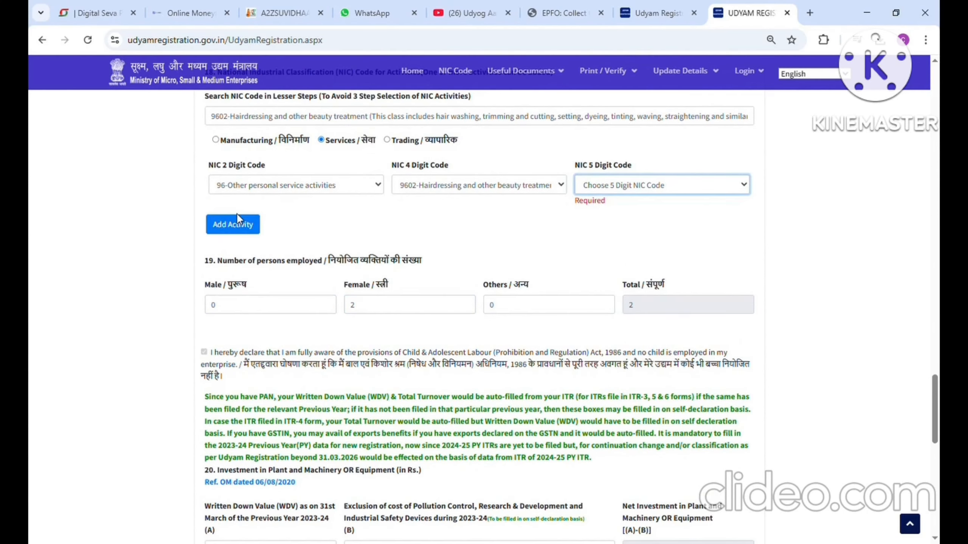
pyautogui.click(610, 187)
pyautogui.click(629, 218)
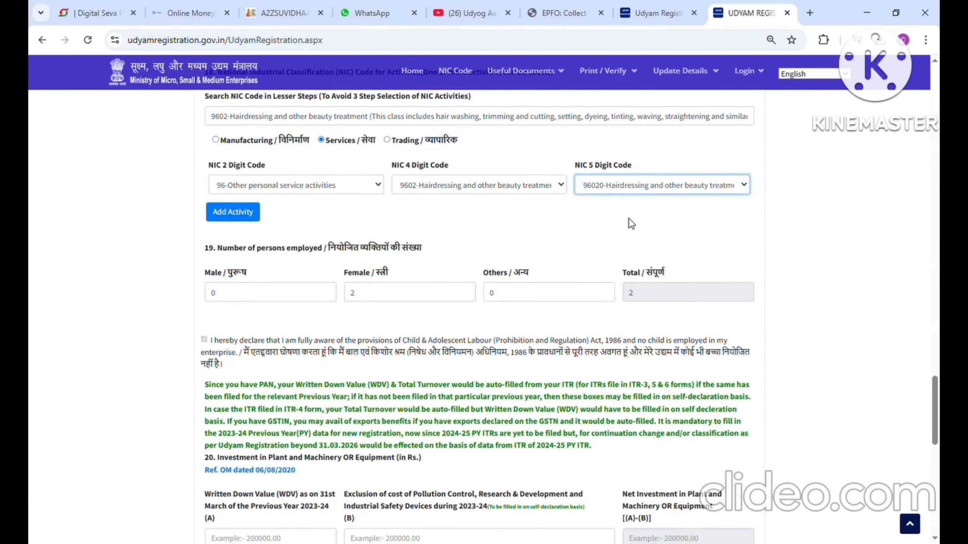
pyautogui.click(231, 214)
# - Enter 50000 as the written down value and 25000 as the excluded pollution control and R&D cost
pyautogui.scroll(-5, 523, 364)
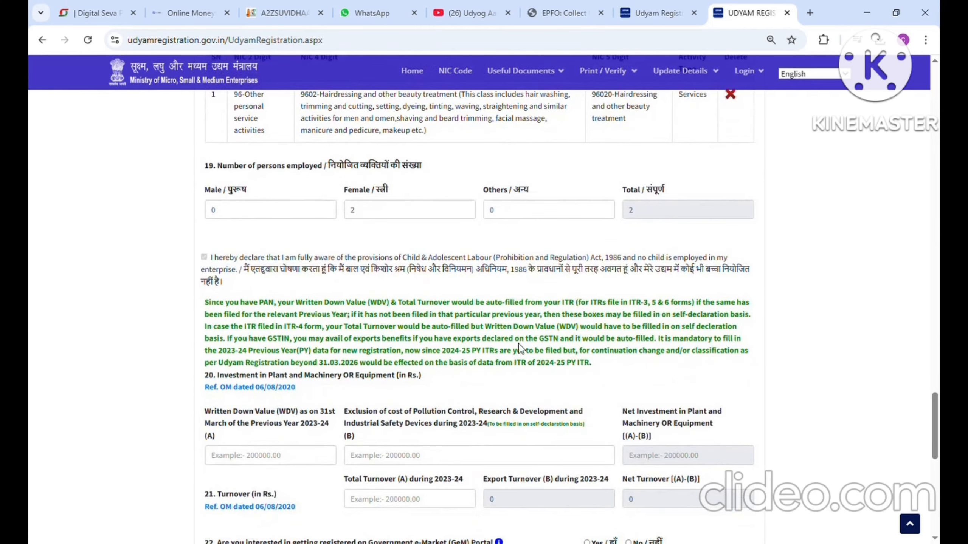
pyautogui.scroll(-5, 343, 359)
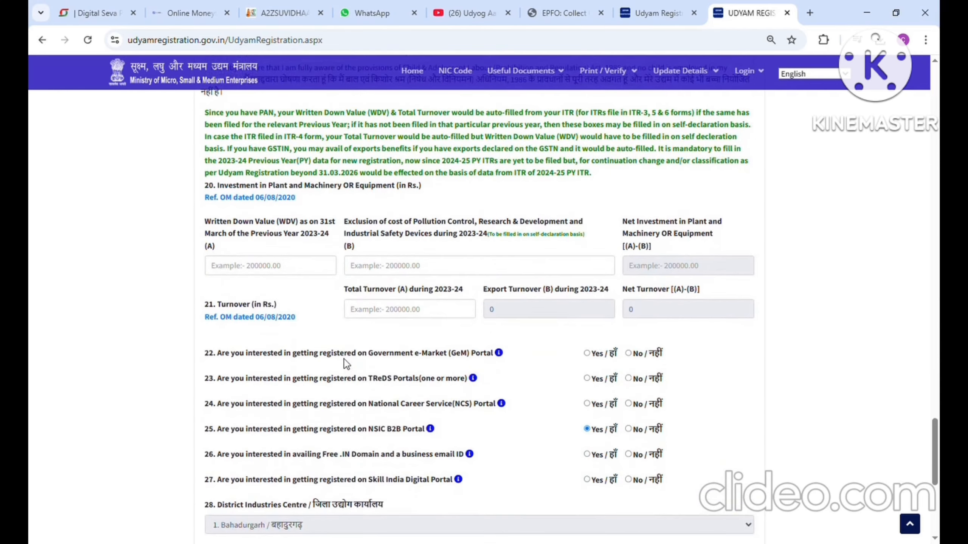
pyautogui.scroll(2, 342, 198)
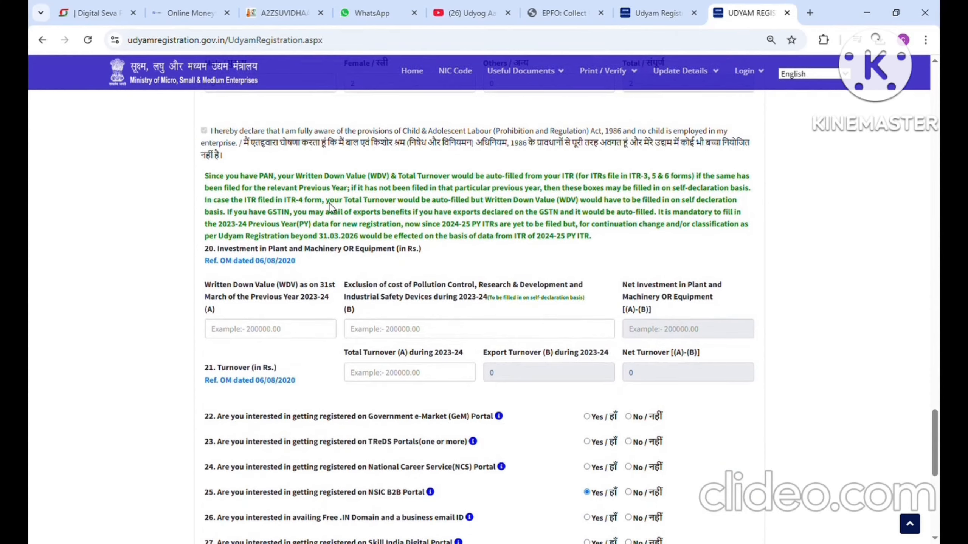
pyautogui.click(264, 336)
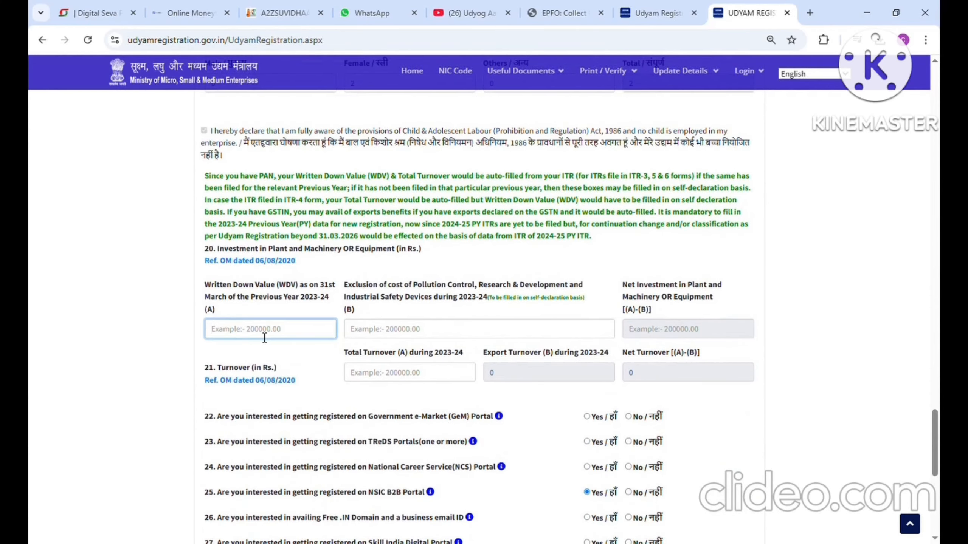
pyautogui.write('500')
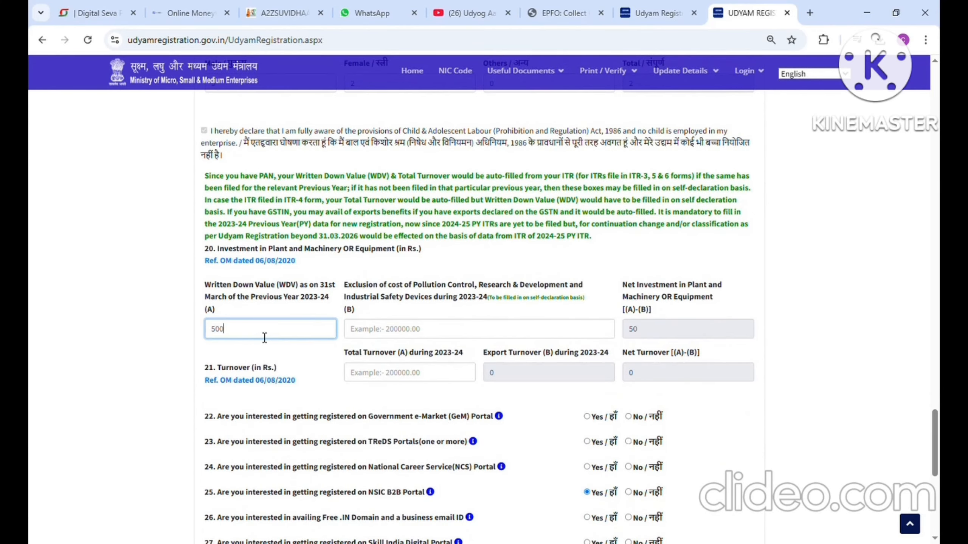
pyautogui.write('00')
pyautogui.click(416, 337)
pyautogui.write('25000')
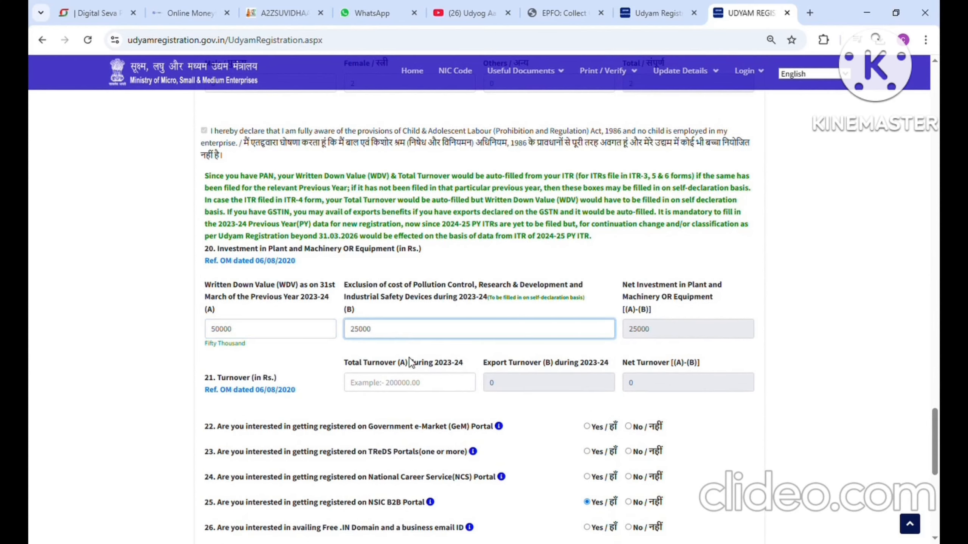
# - Enter 100000 as the total turnover and answer No to all the portal registration questions
pyautogui.click(408, 388)
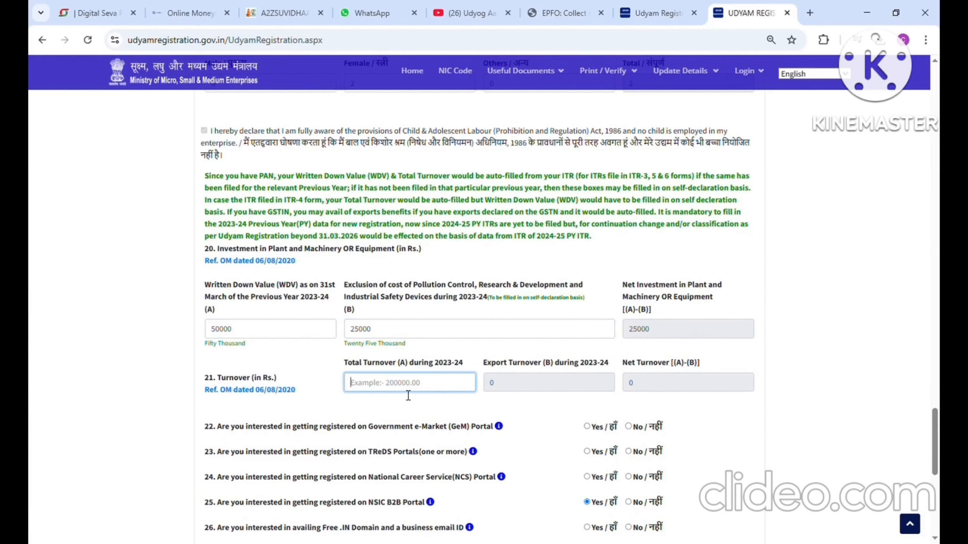
pyautogui.write('100000')
pyautogui.scroll(-3, 702, 369)
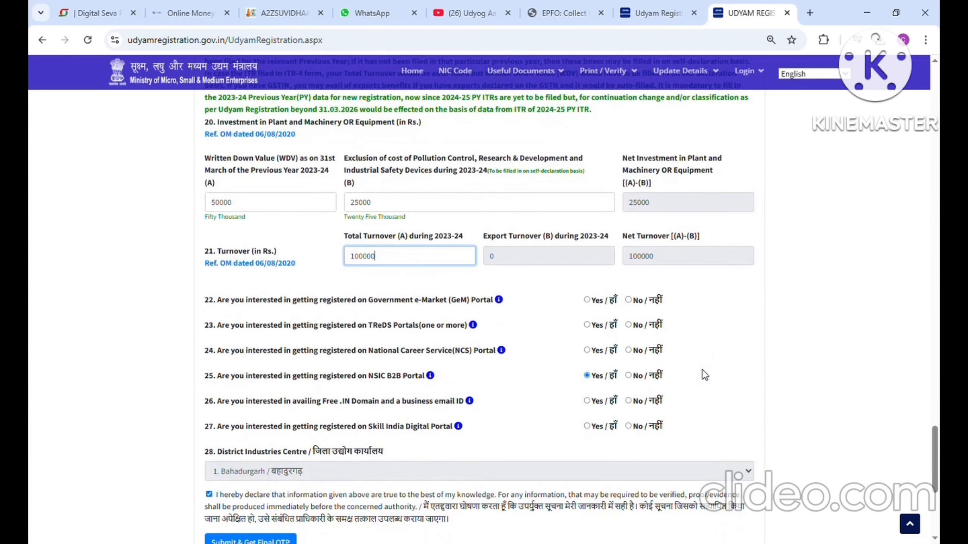
pyautogui.click(642, 304)
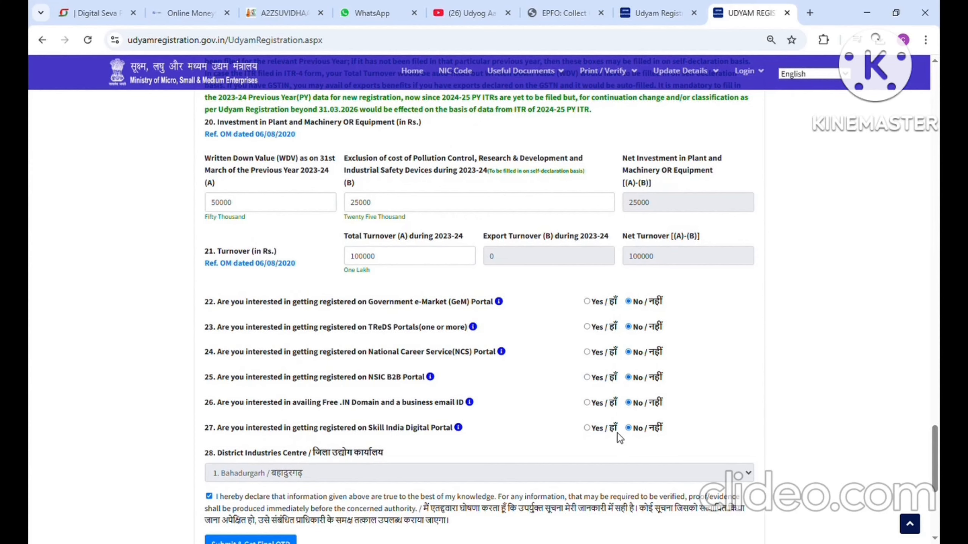
# - Submit the form to get the final OTP and confirm the data check
pyautogui.scroll(-5, 616, 435)
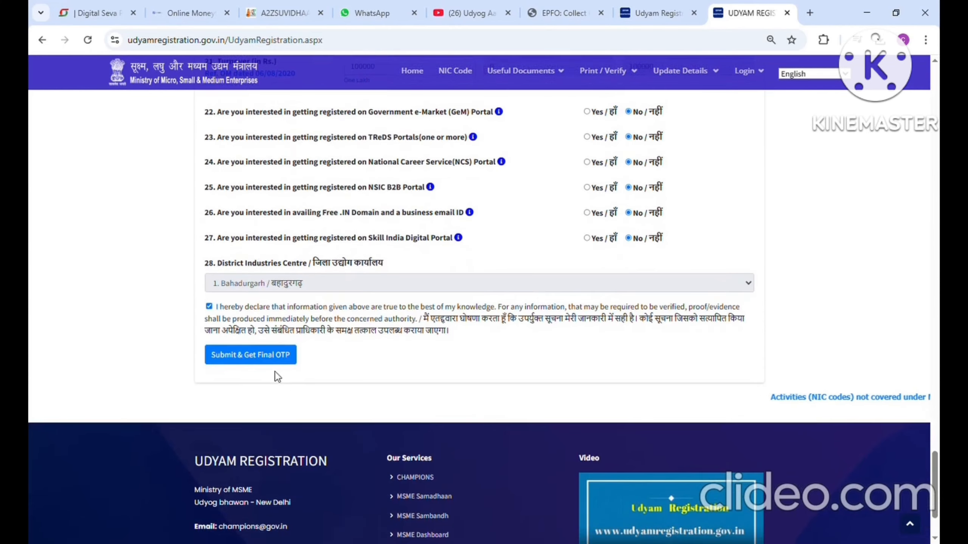
pyautogui.click(253, 354)
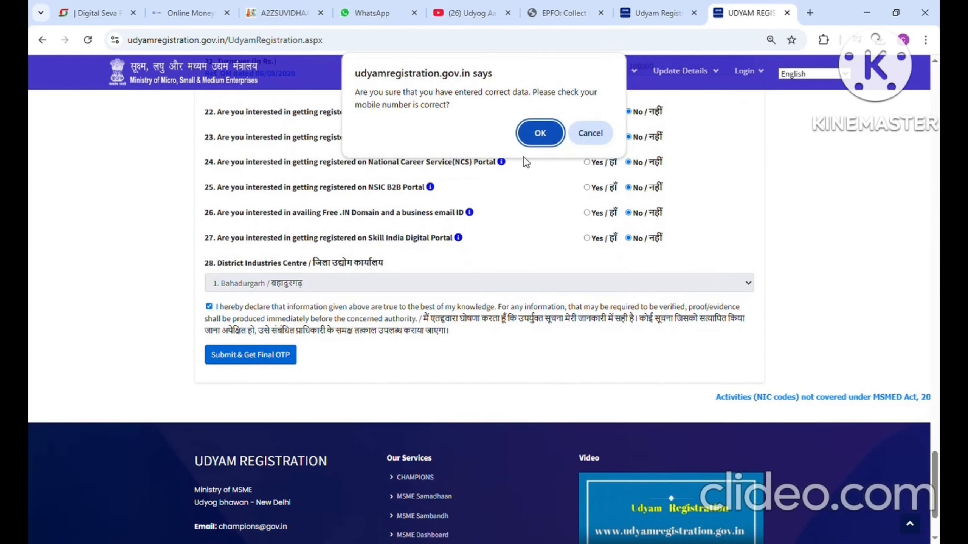
pyautogui.click(539, 133)
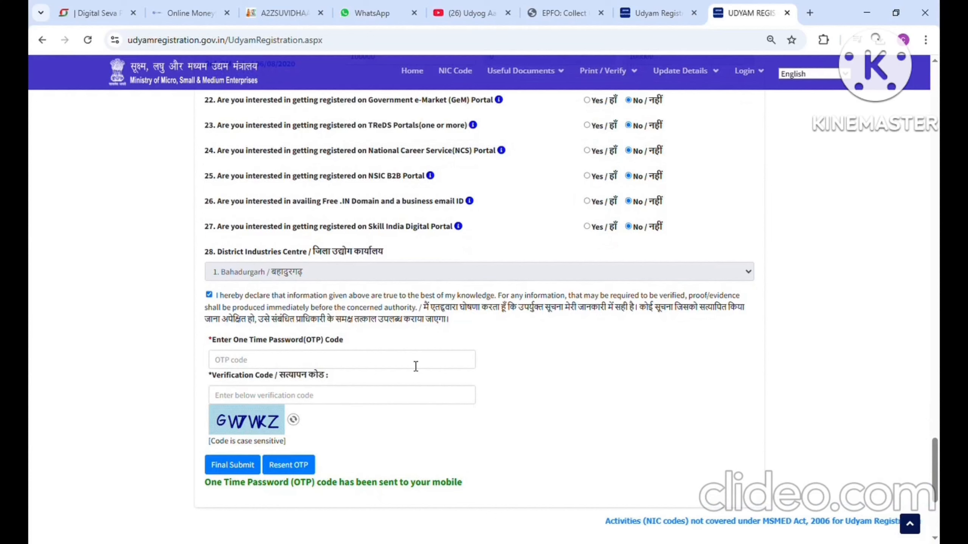
# - Enter the displayed captcha into the Verification Code field
pyautogui.click(380, 365)
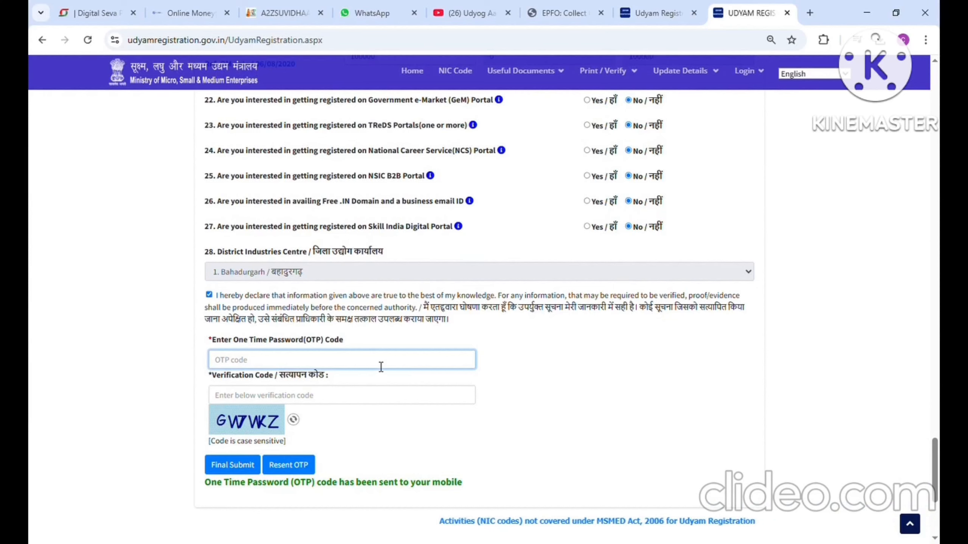
pyautogui.click(355, 398)
pyautogui.write('G')
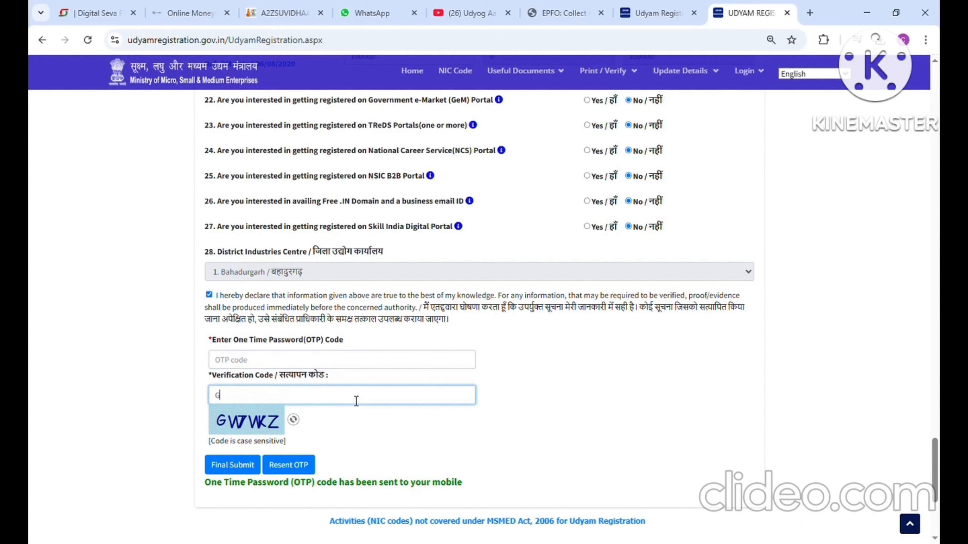
pyautogui.write('W7W')
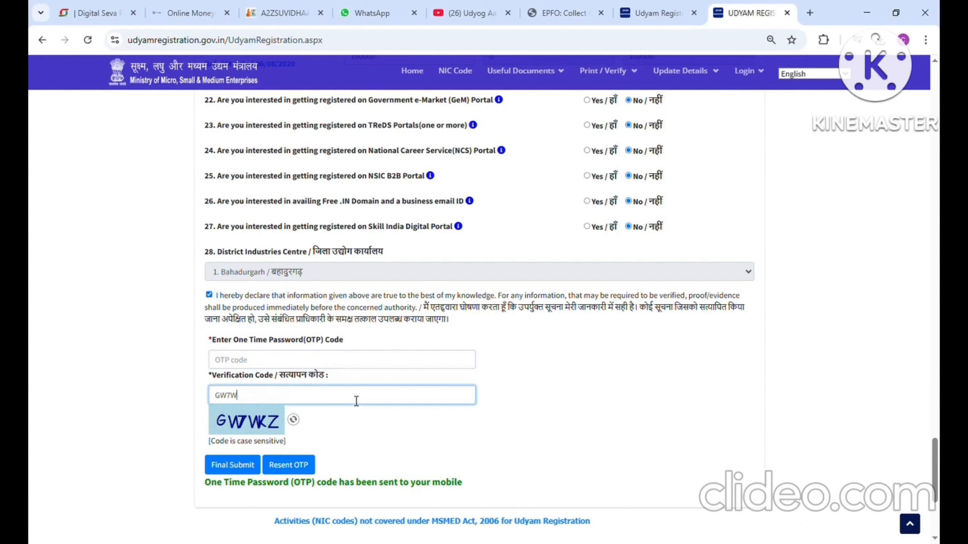
pyautogui.write('KZ')
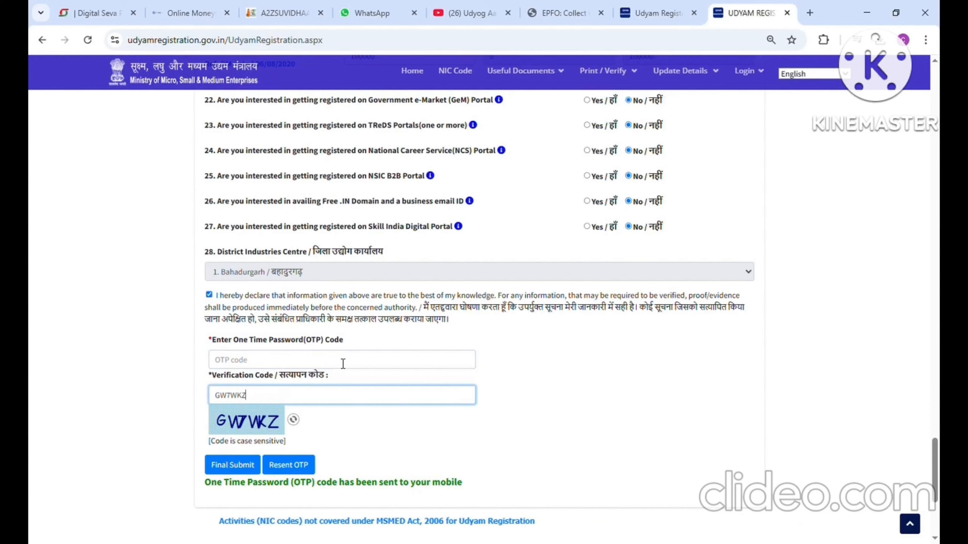
# - Enter the one-time password received on mobile, final-submit the registration and confirm the submission
pyautogui.click(343, 362)
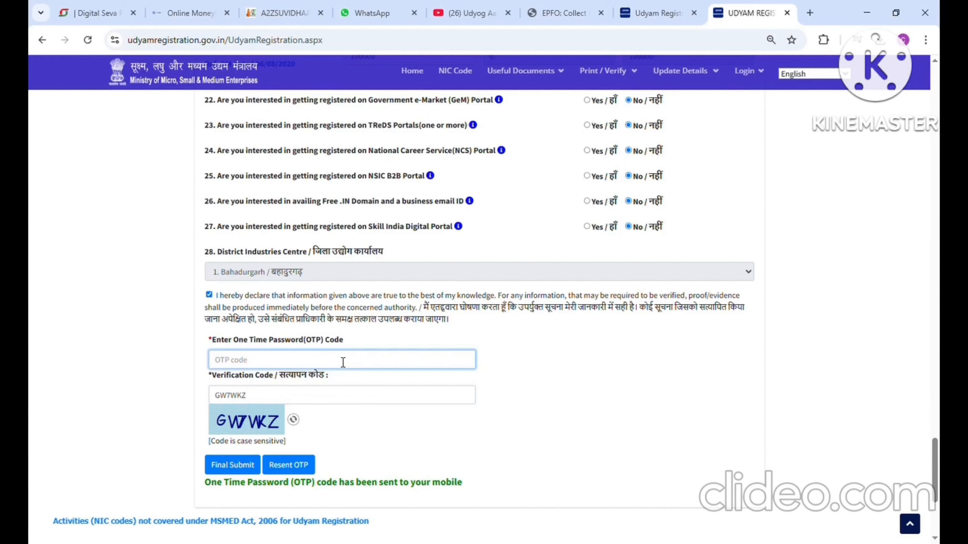
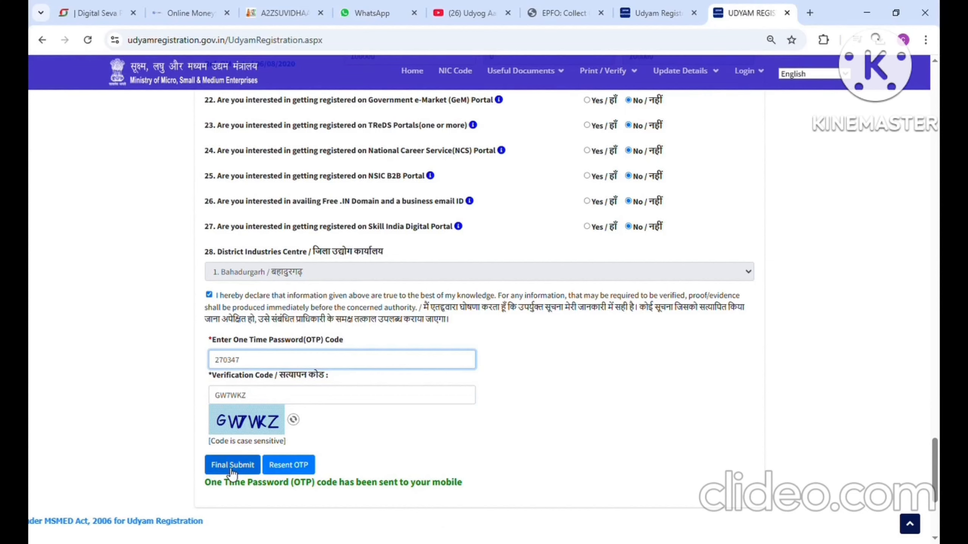
pyautogui.click(212, 467)
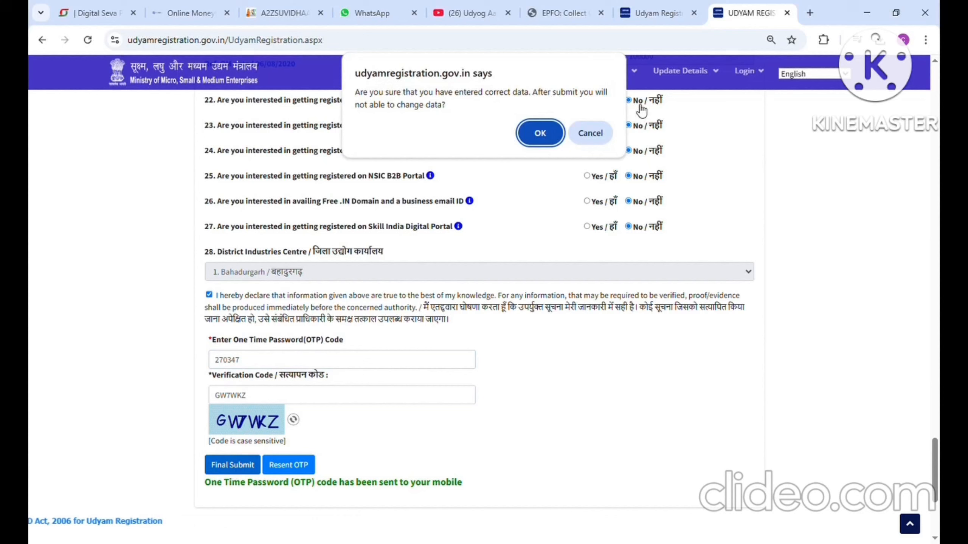
pyautogui.click(530, 132)
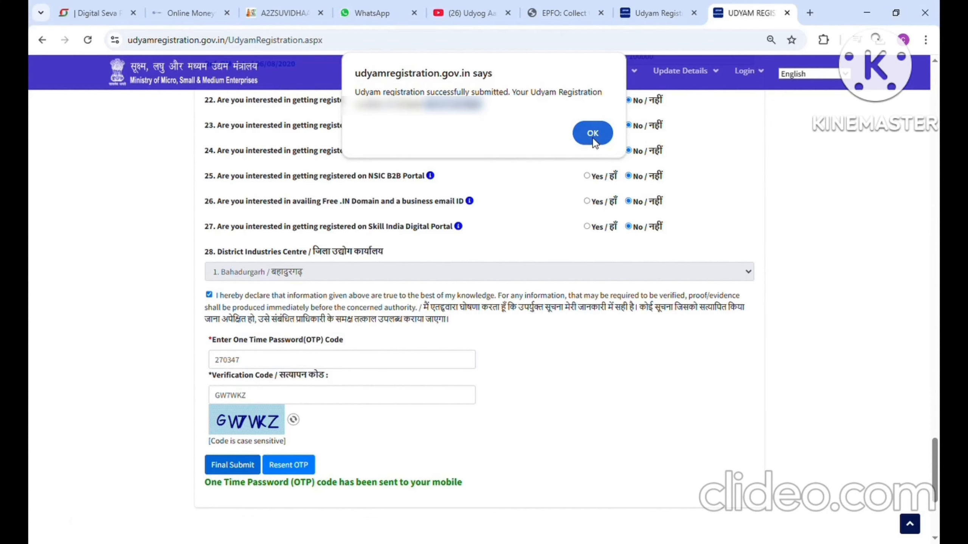
# - Paste the Udyam registration number into a new browser tab for reference and switch back to the thank-you page
pyautogui.click(809, 12)
pyautogui.hotkey('ctrl', 'v')
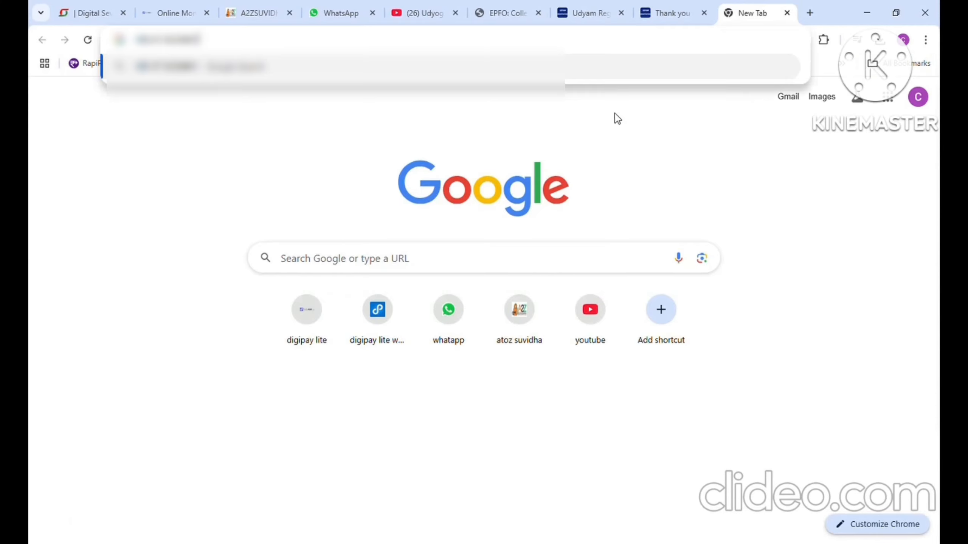
pyautogui.click(665, 11)
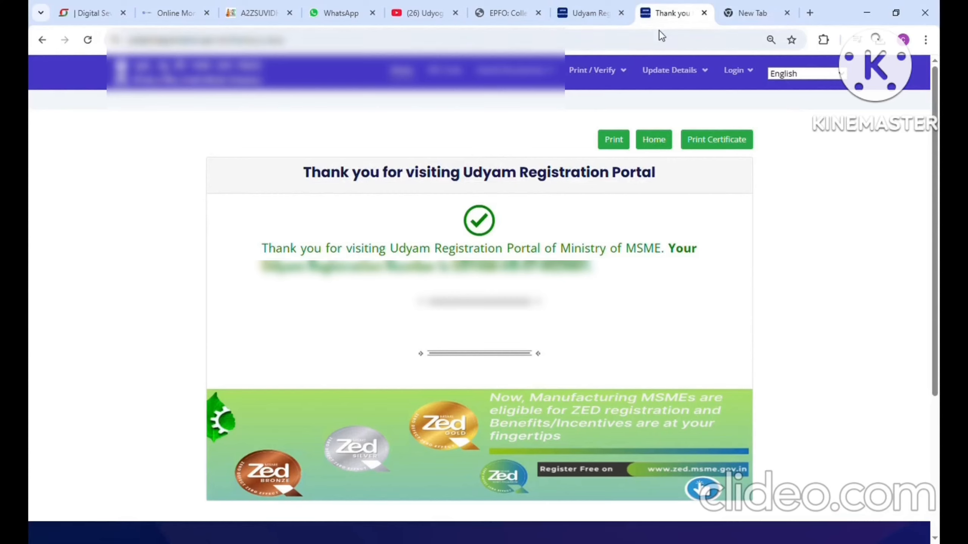
pyautogui.click(587, 12)
pyautogui.click(677, 3)
pyautogui.click(756, 12)
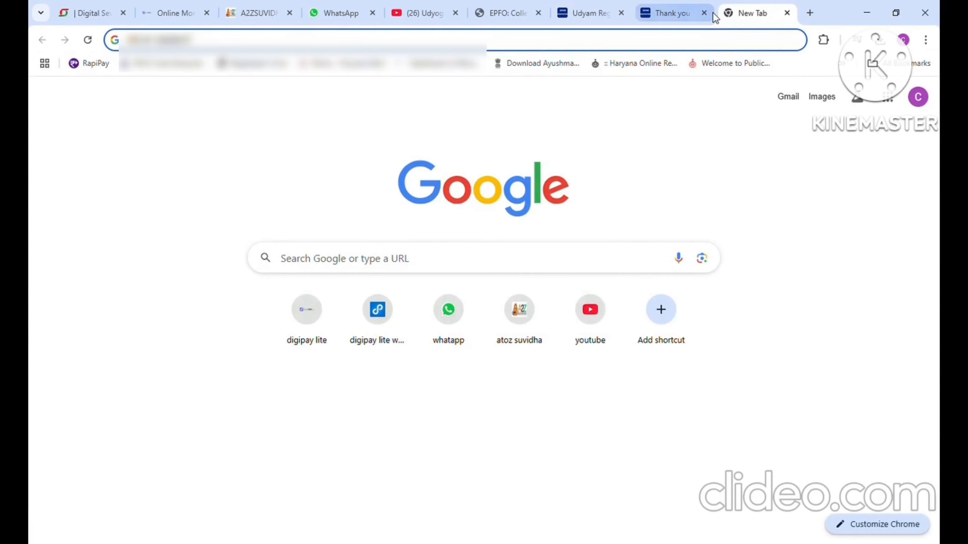
pyautogui.click(672, 12)
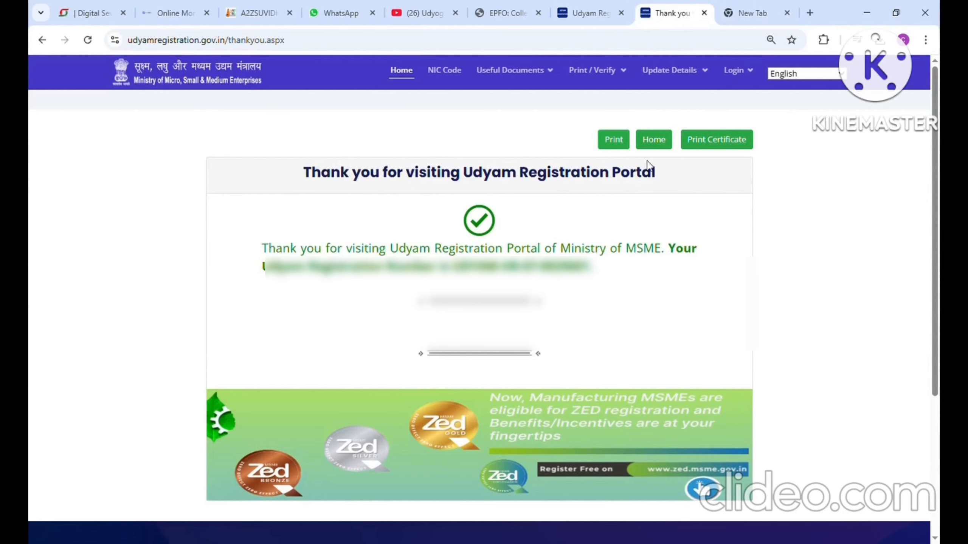
pyautogui.click(621, 142)
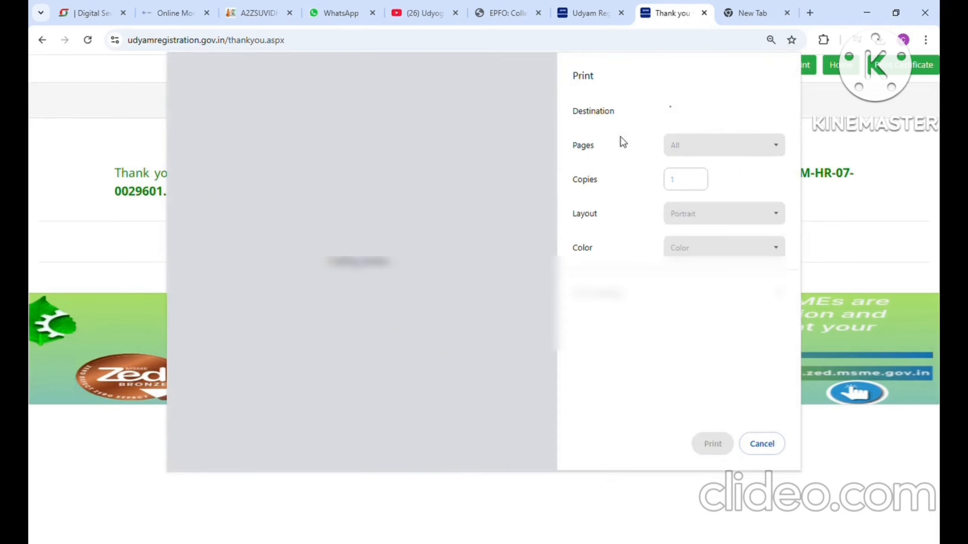
pyautogui.click(763, 444)
pyautogui.click(711, 148)
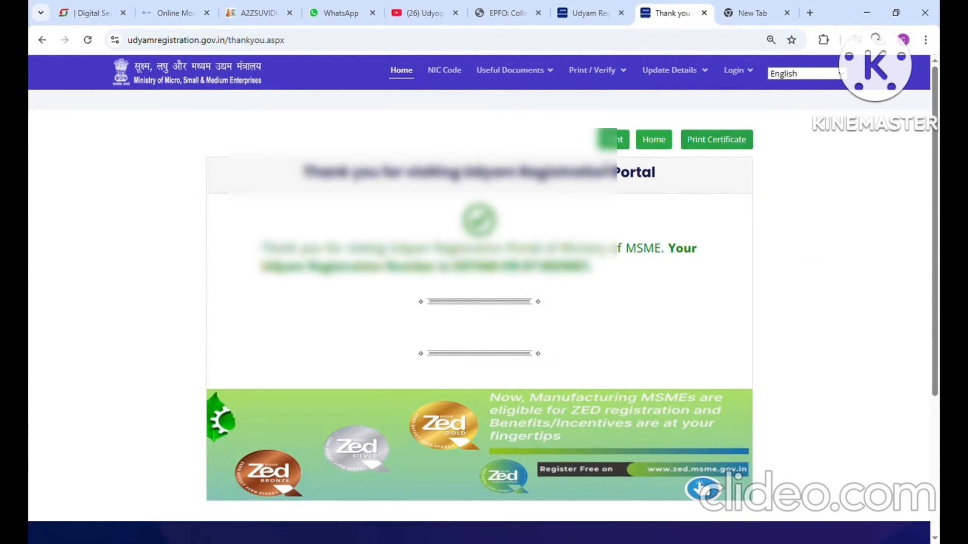
# - Open the Print Certificate login and enter the Udyam registration number
pyautogui.click(700, 141)
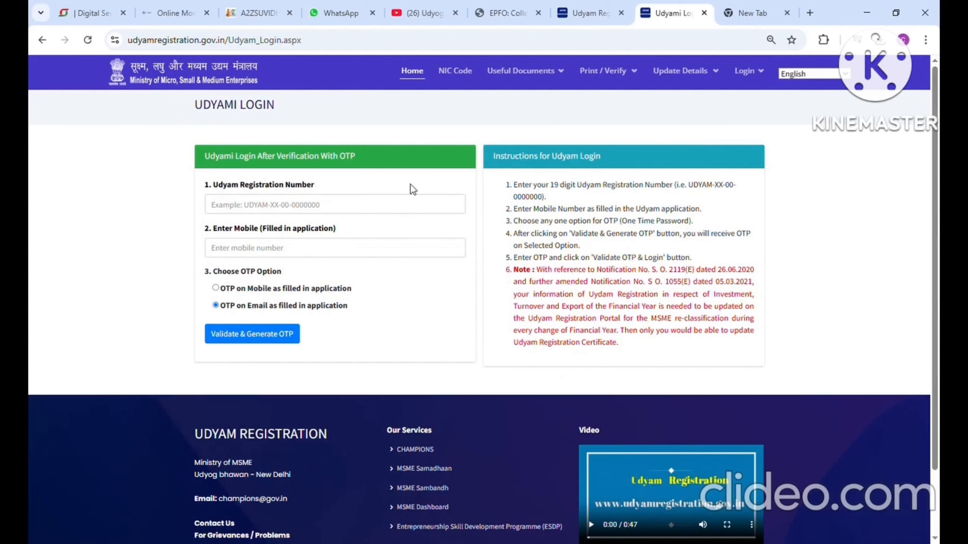
pyautogui.click(284, 205)
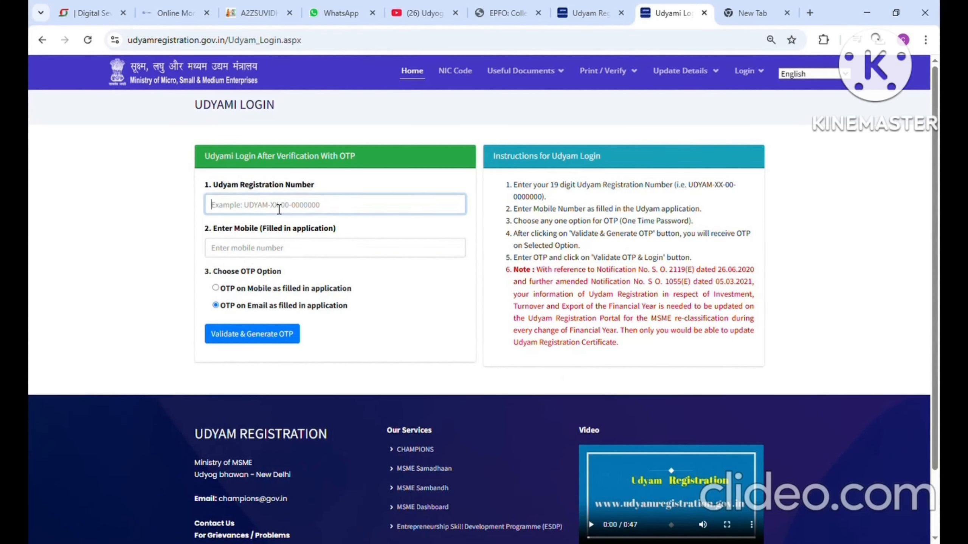
pyautogui.click(243, 264)
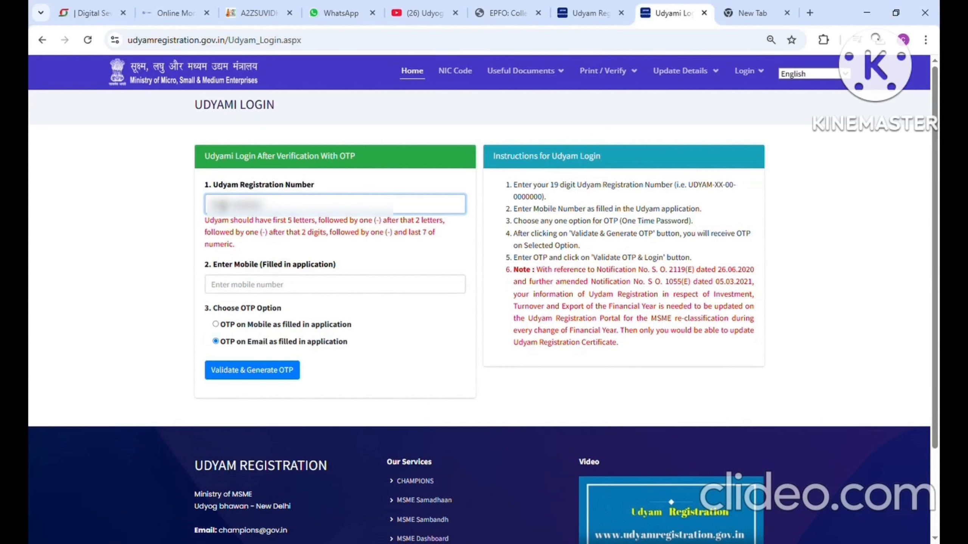
pyautogui.write('00000')
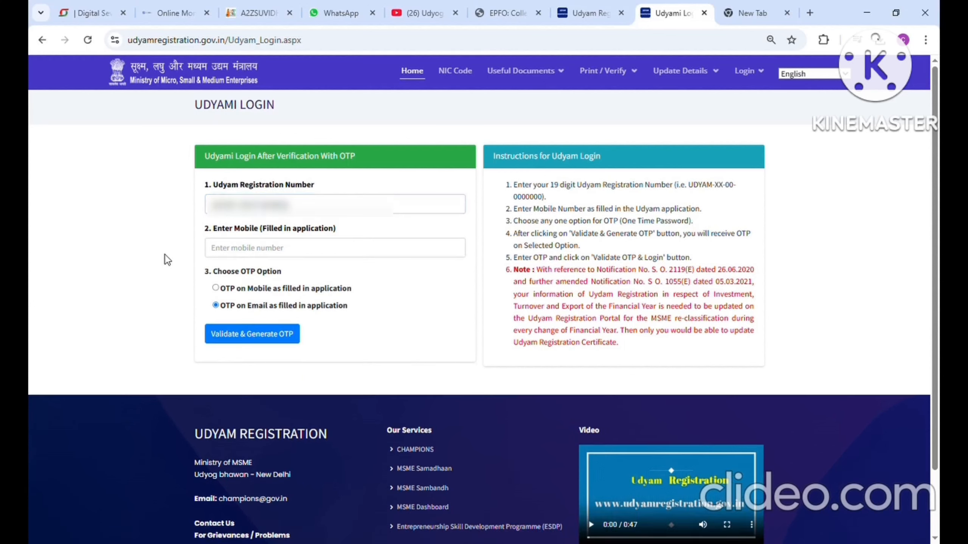
# - Enter the mobile number filled in the application, choose OTP on mobile, and generate the OTP
pyautogui.click(273, 252)
pyautogui.write('7')
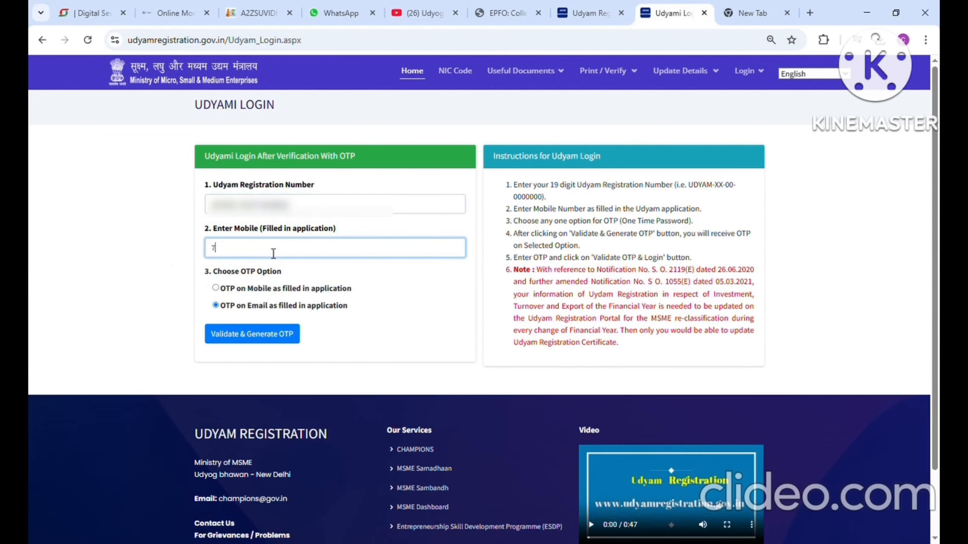
pyautogui.press('BackSpace')
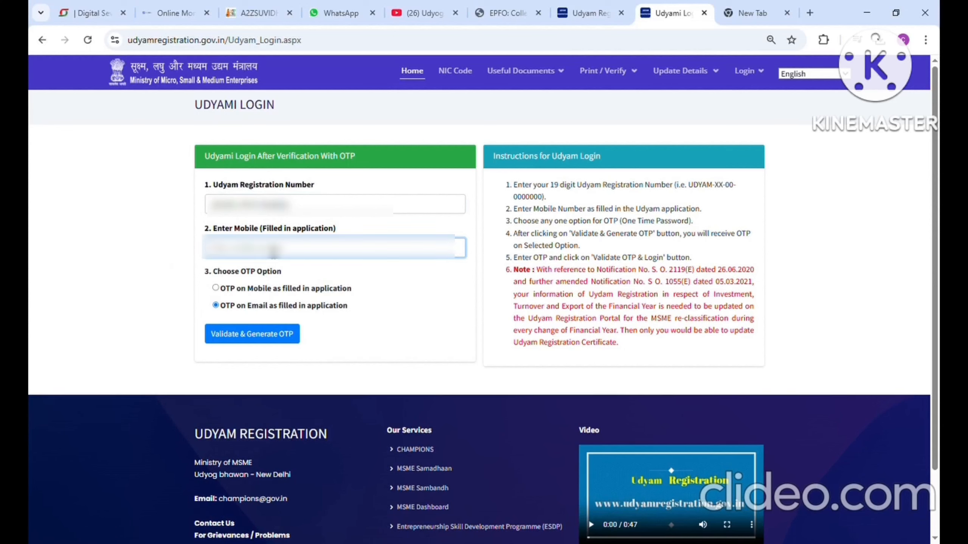
pyautogui.write('?????')
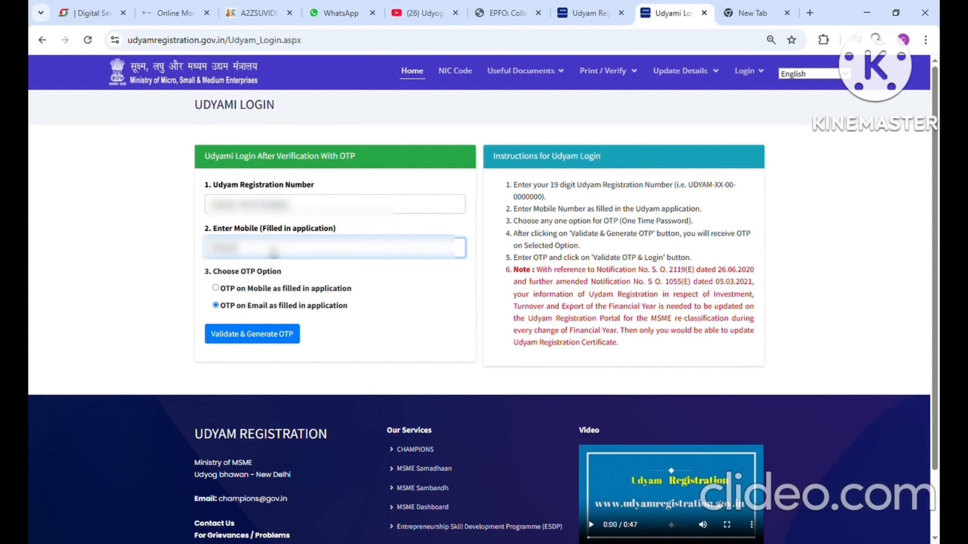
pyautogui.write('??')
pyautogui.click(236, 291)
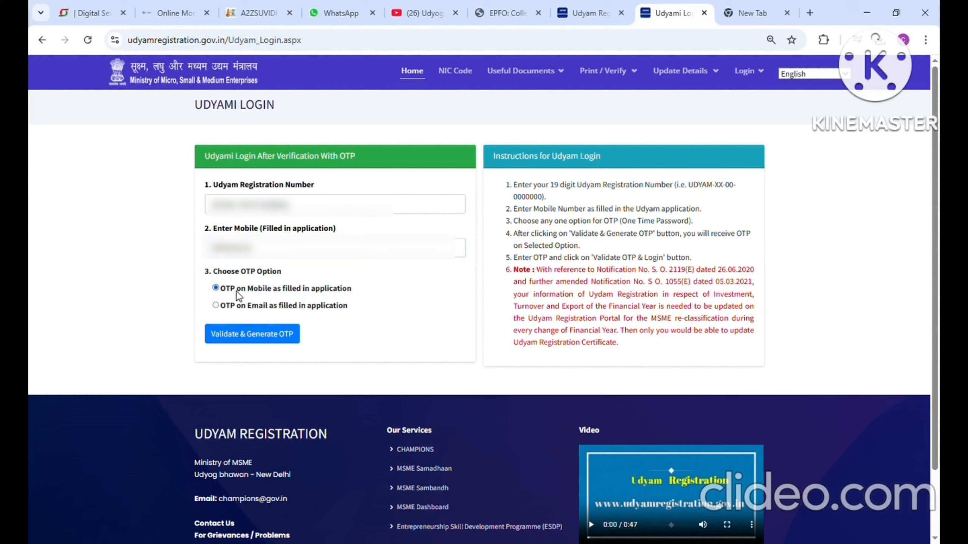
pyautogui.click(240, 337)
# - Enter the login OTP, log in to the Udyam dashboard, and open the registration certificate for printing
pyautogui.click(316, 357)
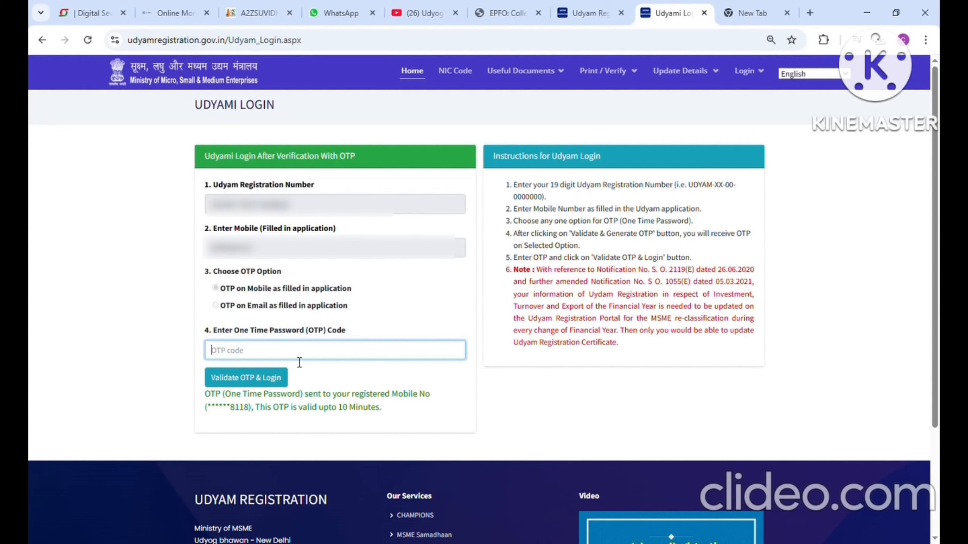
pyautogui.click(277, 378)
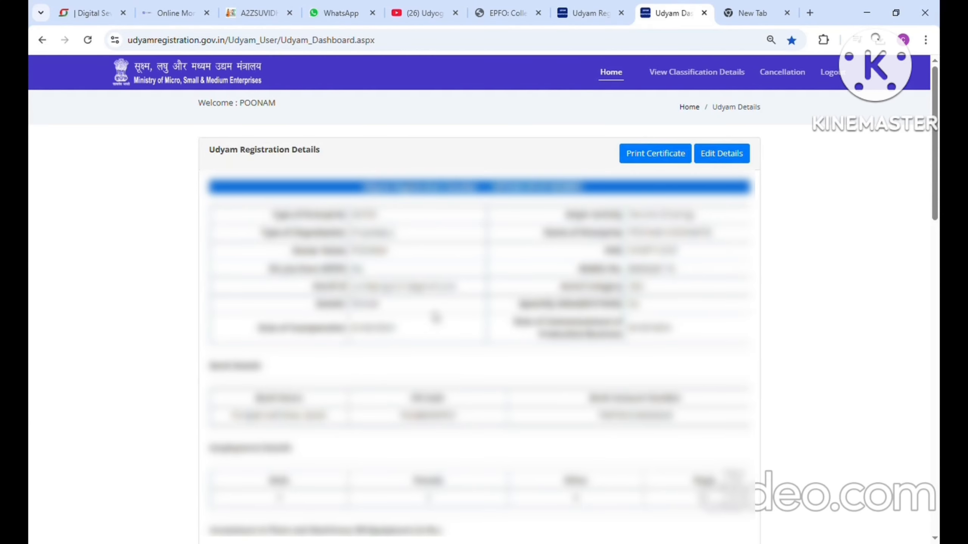
pyautogui.click(659, 160)
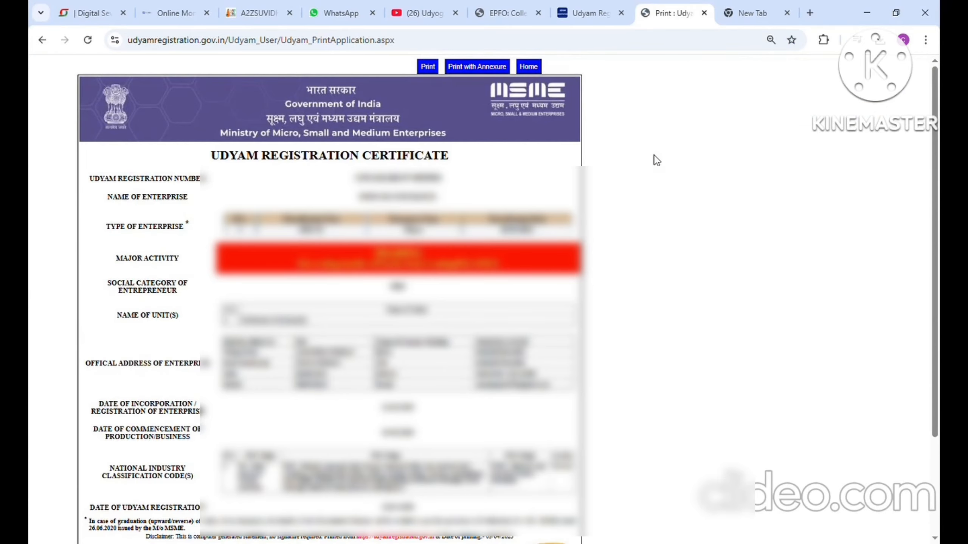